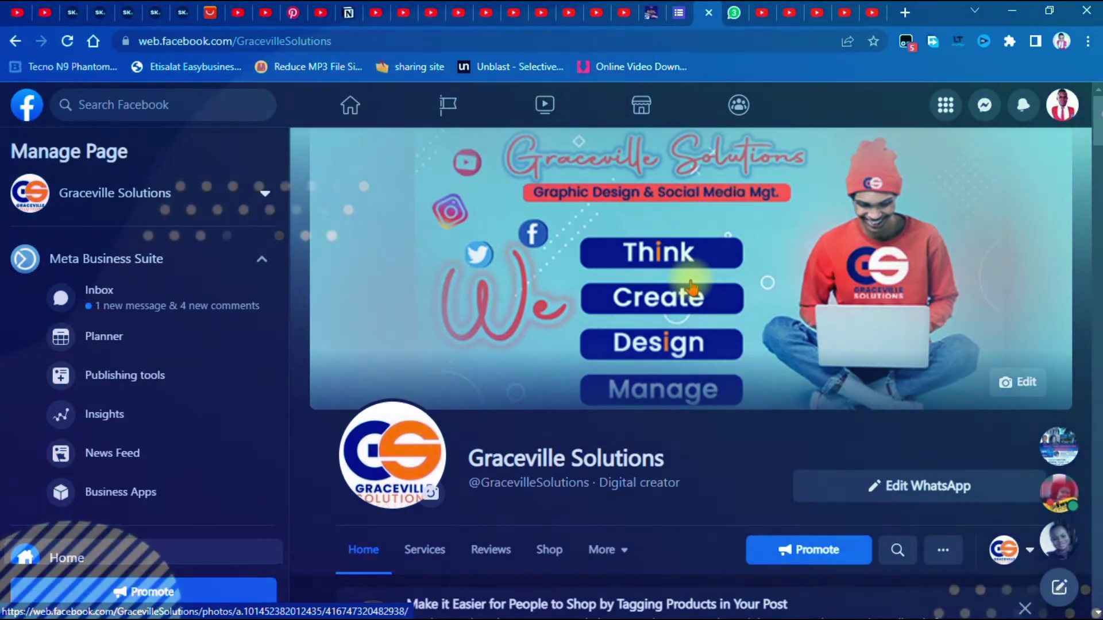
{"action": "scroll", "coordinate": [691, 286], "scroll_direction": "down", "scroll_amount": 7}
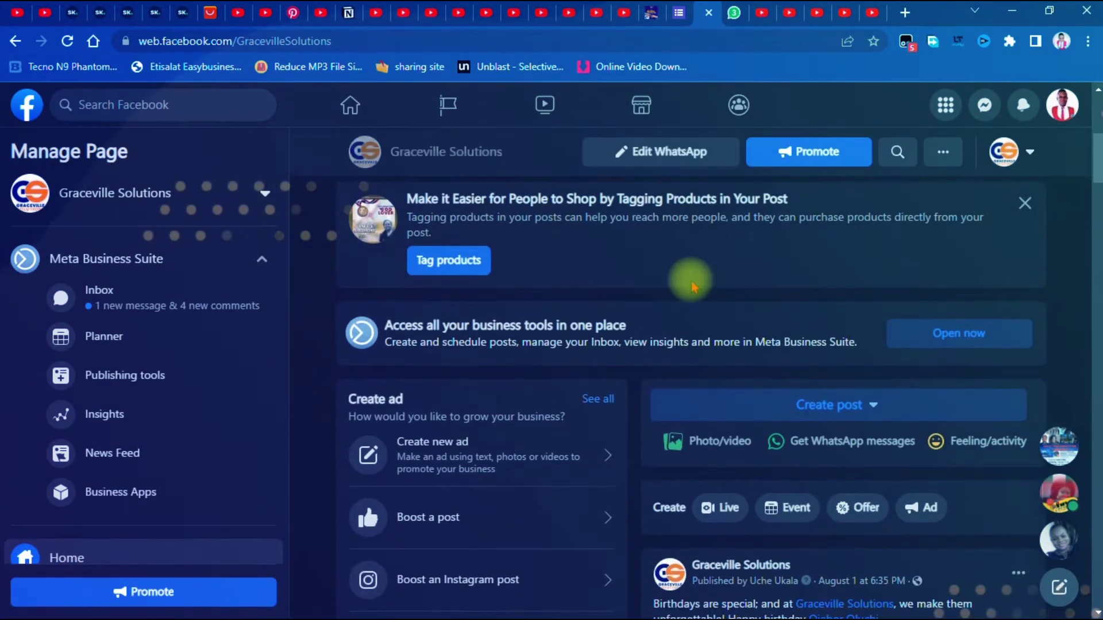
{"action": "scroll", "coordinate": [693, 287], "scroll_direction": "down", "scroll_amount": 8}
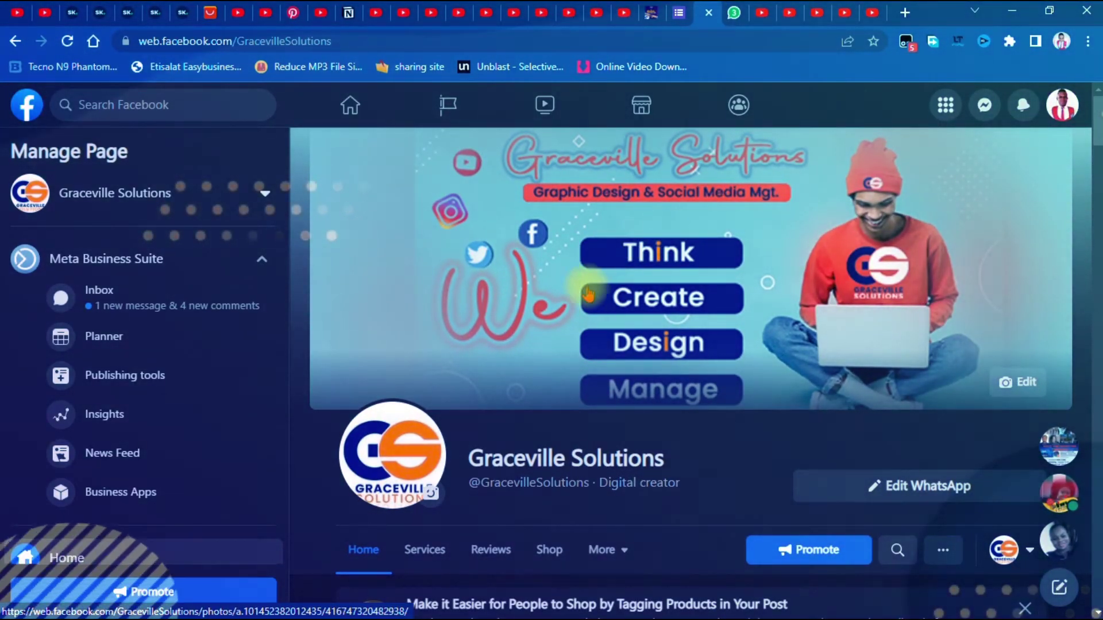
{"action": "scroll", "coordinate": [588, 295], "scroll_direction": "down", "scroll_amount": 1}
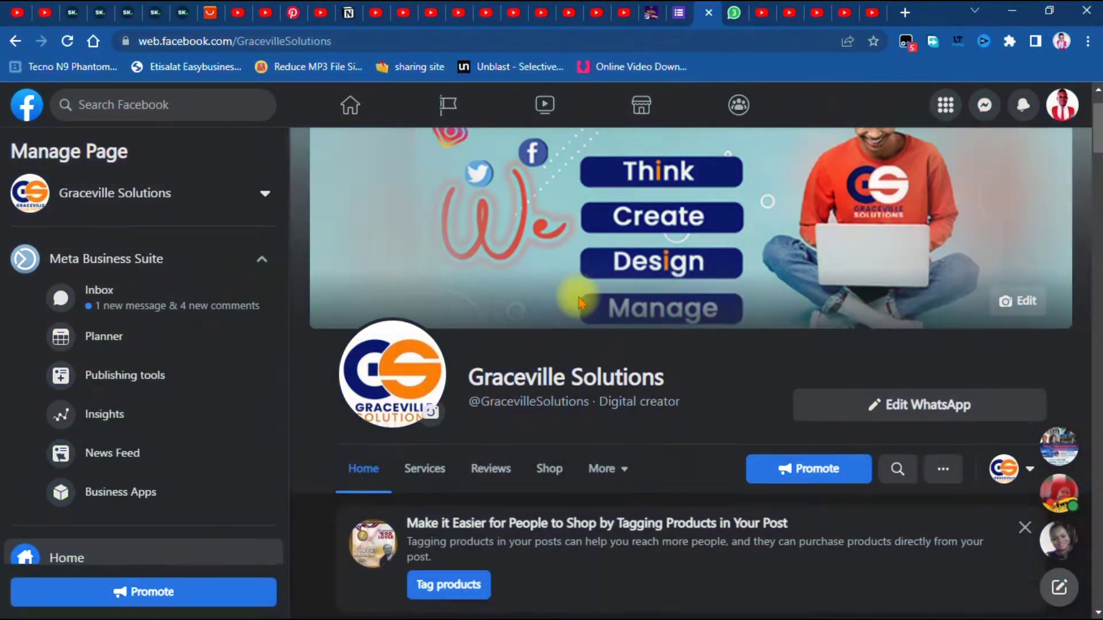
{"action": "scroll", "coordinate": [581, 296], "scroll_direction": "down", "scroll_amount": 4}
{"action": "scroll", "coordinate": [575, 296], "scroll_direction": "up", "scroll_amount": 5}
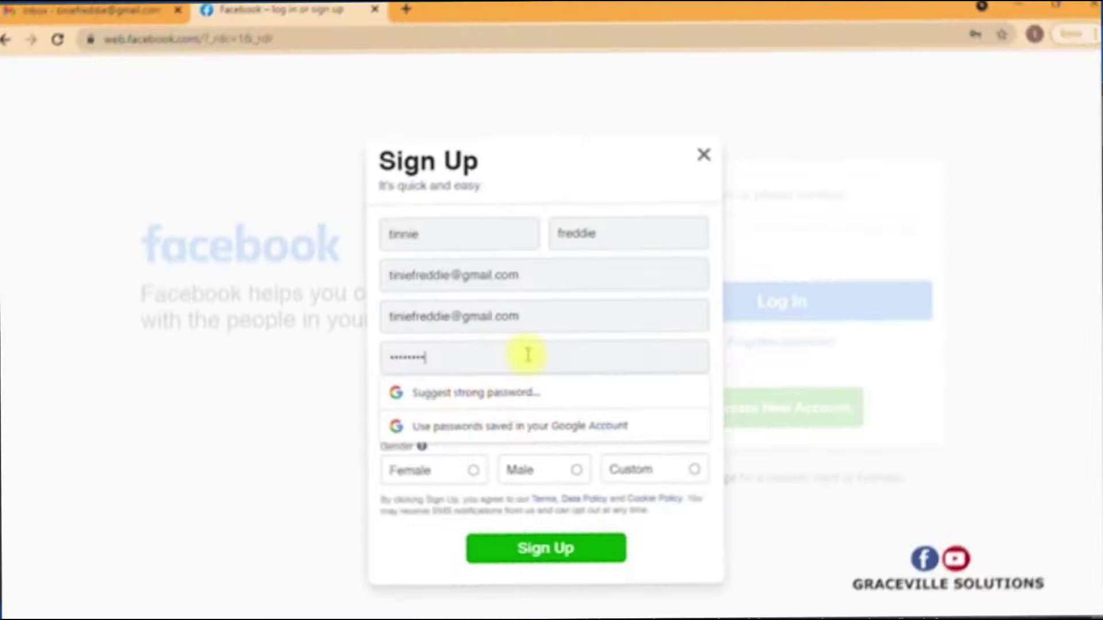
- Open the Facebook confirmation email in Gmail and confirm the newly signed-up account's email address
{"action": "left_click", "coordinate": [393, 413]}
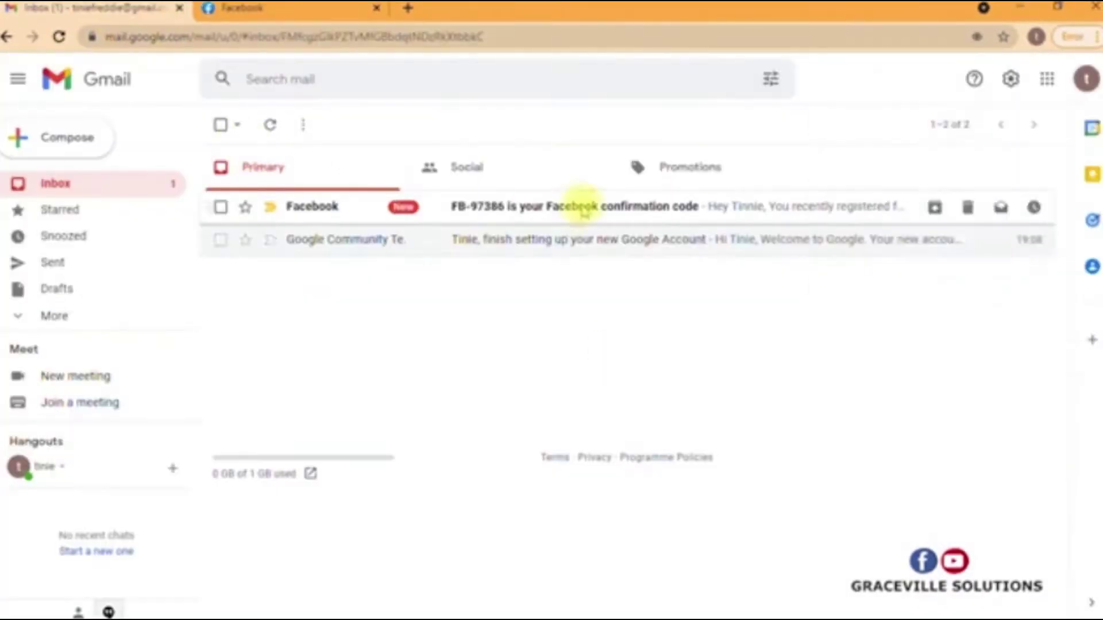
{"action": "left_click", "coordinate": [576, 207]}
{"action": "double_click", "coordinate": [658, 369]}
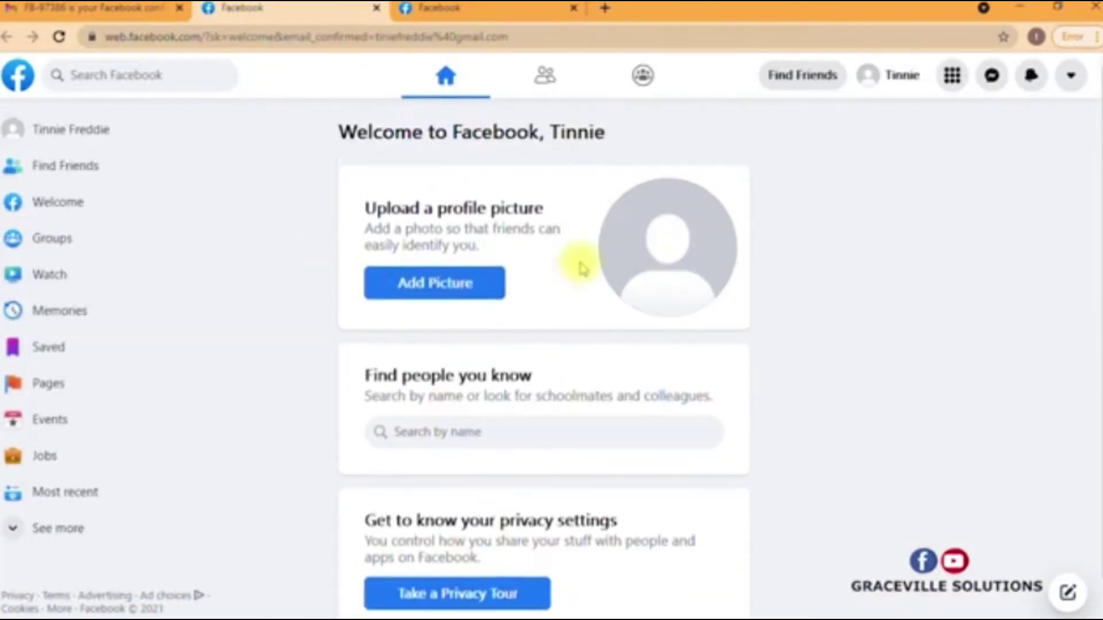
- Start creating a Facebook Page named Zenny Graphics with the category Graphic designer
{"action": "left_click", "coordinate": [32, 397]}
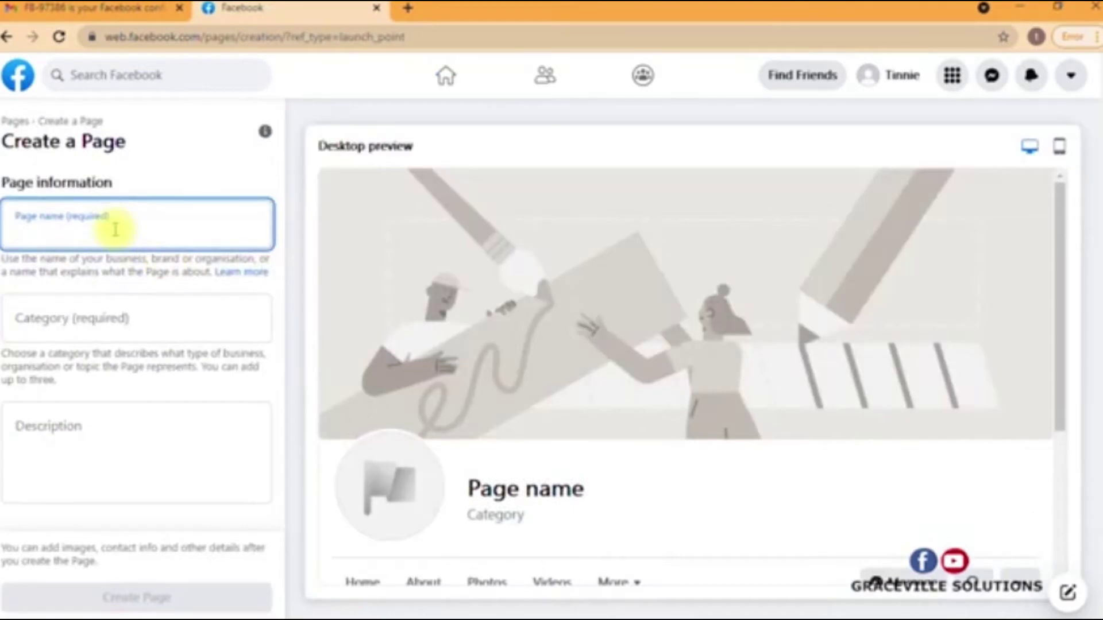
{"action": "type", "text": "Zenny Graphics"}
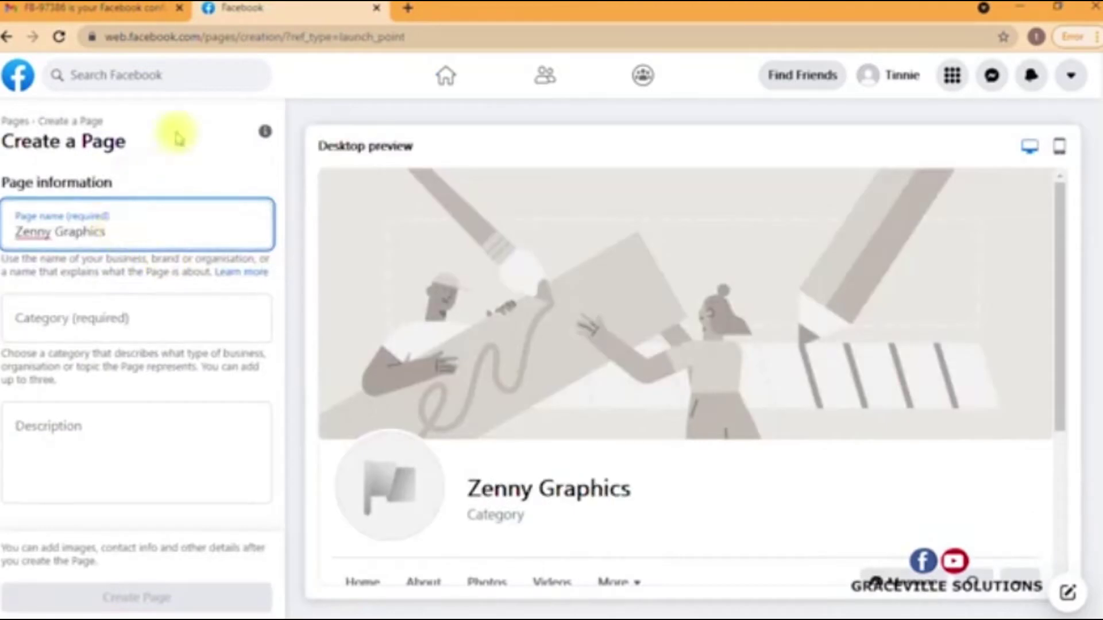
{"action": "left_click", "coordinate": [81, 312]}
{"action": "type", "text": "Gra"}
{"action": "left_click", "coordinate": [74, 372]}
- Add the description "Zenny a professional graphic design outfit. We design all forms of business in logos and brand identity designs." and create the Page
{"action": "left_click", "coordinate": [132, 451]}
{"action": "type", "text": "Zenny a professional graphic design outfit. We design all forms of business in logos and brand identity designs."}
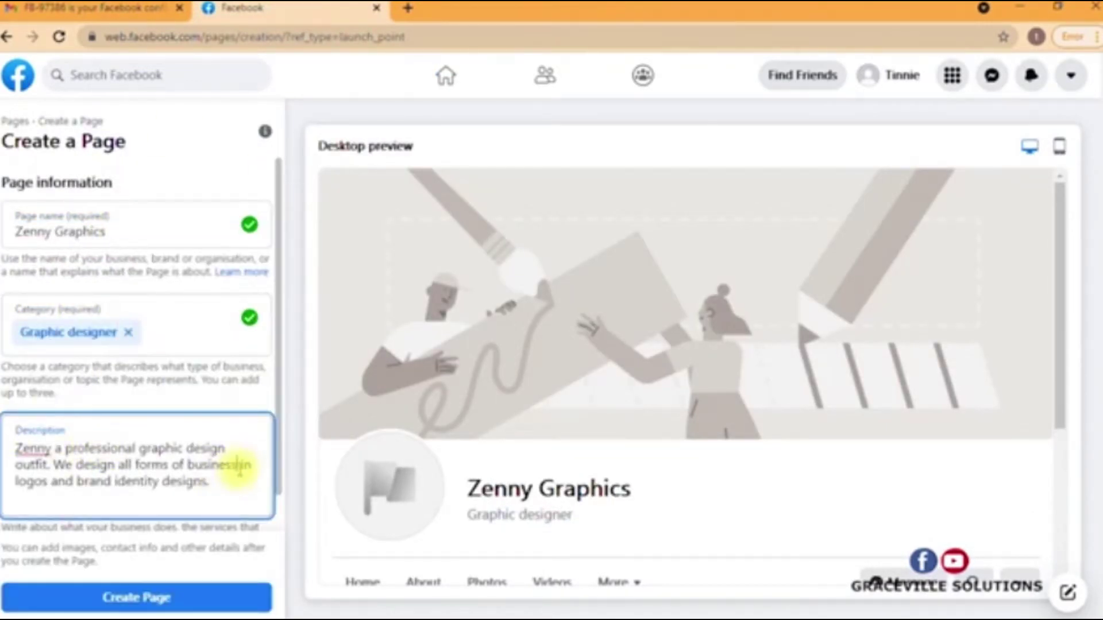
{"action": "left_click", "coordinate": [136, 598]}
- Open canva.com in a new browser tab
{"action": "left_click", "coordinate": [408, 8]}
{"action": "type", "text": "canva.com"}
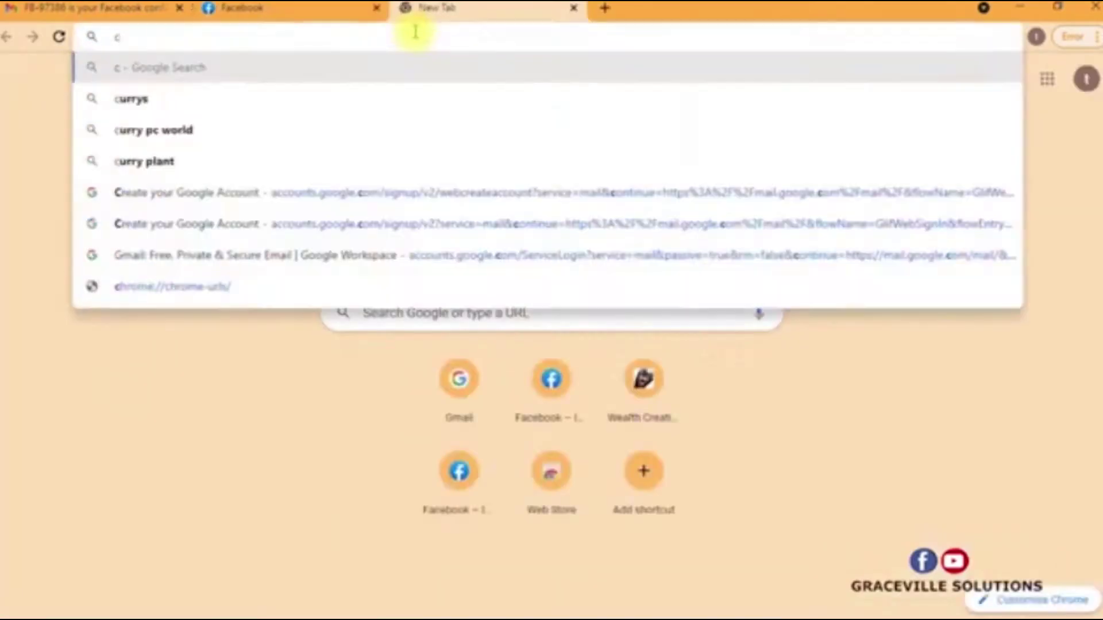
{"action": "key", "text": "Return"}
- Examine the Graceville Solutions Page's home content and its Page management options
{"action": "scroll", "coordinate": [560, 265], "scroll_direction": "down", "scroll_amount": 6}
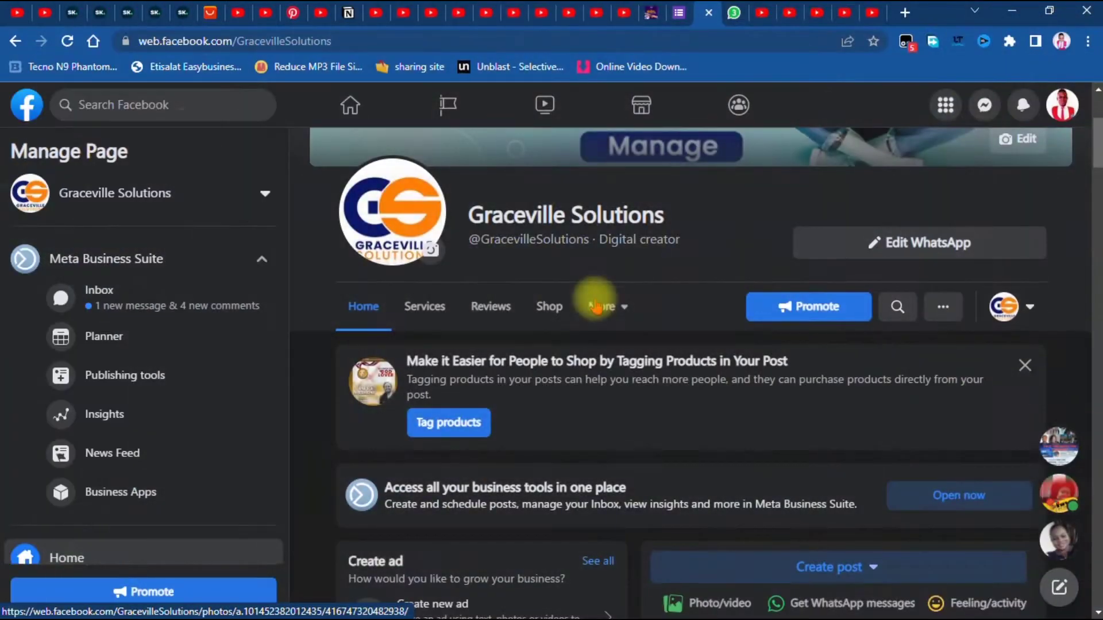
{"action": "scroll", "coordinate": [591, 299], "scroll_direction": "down", "scroll_amount": 10}
{"action": "scroll", "coordinate": [597, 301], "scroll_direction": "up", "scroll_amount": 6}
{"action": "scroll", "coordinate": [596, 307], "scroll_direction": "up", "scroll_amount": 6}
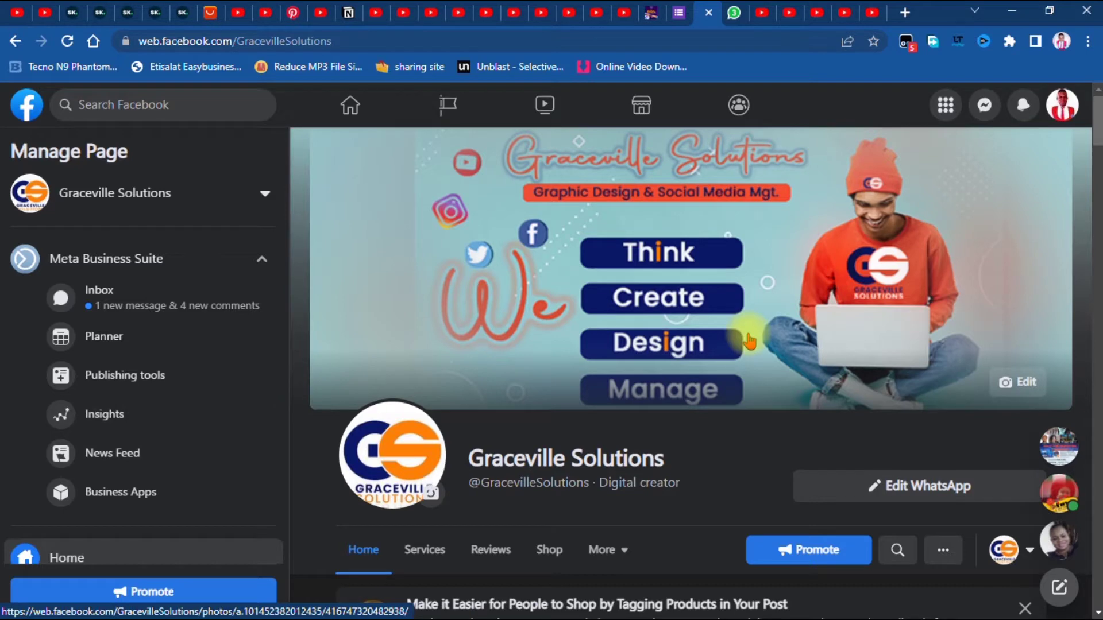
{"action": "scroll", "coordinate": [749, 338], "scroll_direction": "down", "scroll_amount": 4}
{"action": "scroll", "coordinate": [259, 356], "scroll_direction": "down", "scroll_amount": 4}
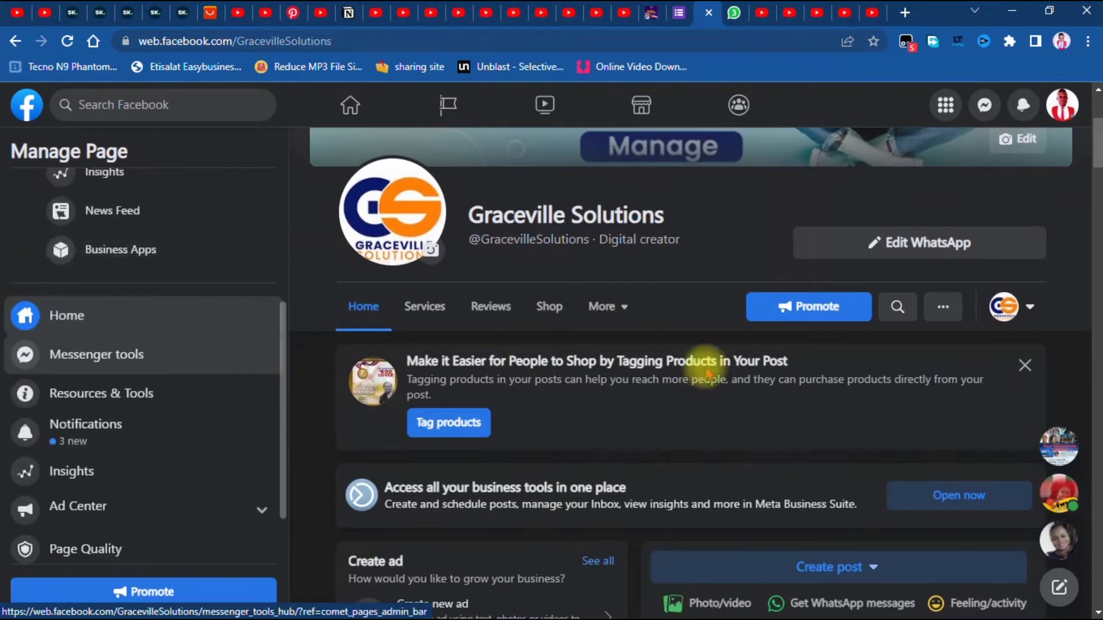
{"action": "scroll", "coordinate": [745, 359], "scroll_direction": "up", "scroll_amount": 4}
{"action": "scroll", "coordinate": [746, 360], "scroll_direction": "up", "scroll_amount": 1}
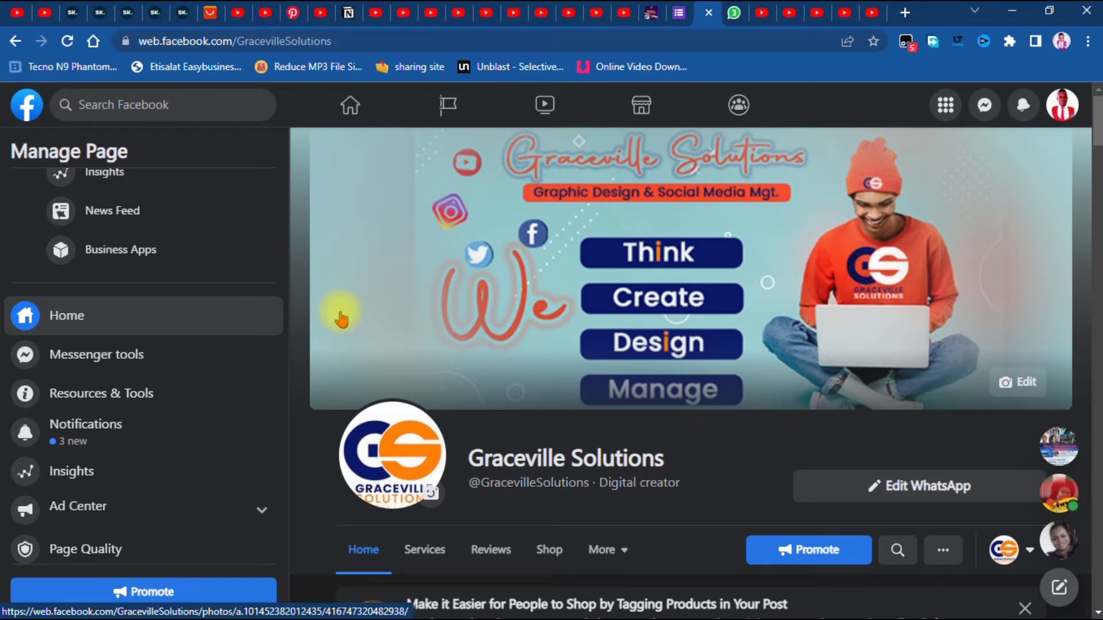
{"action": "scroll", "coordinate": [336, 319], "scroll_direction": "down", "scroll_amount": 10}
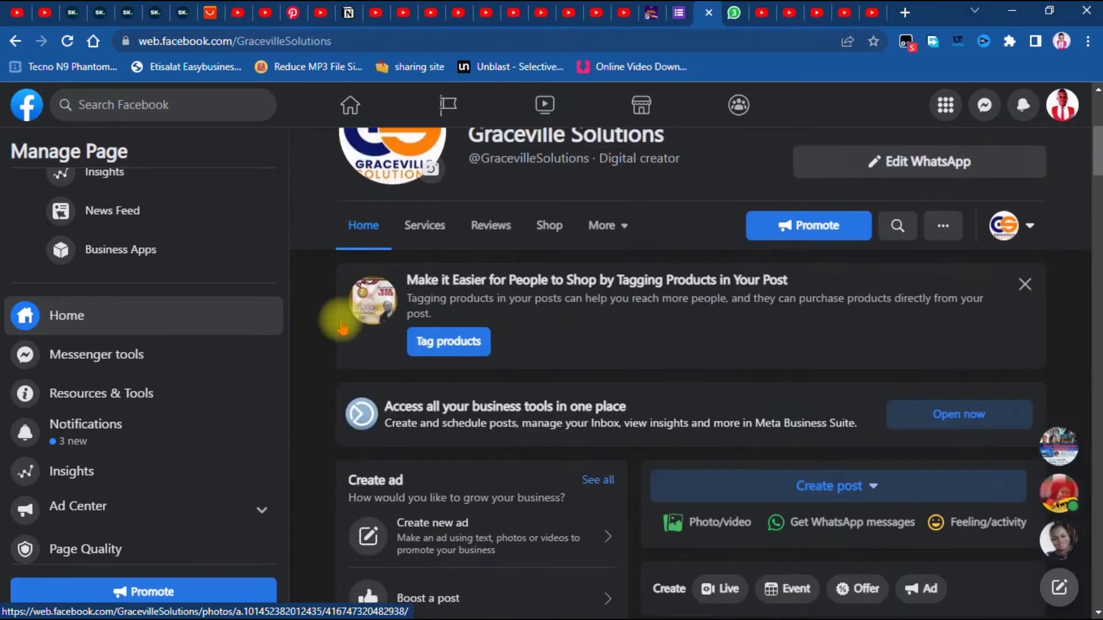
{"action": "scroll", "coordinate": [153, 387], "scroll_direction": "down", "scroll_amount": 2}
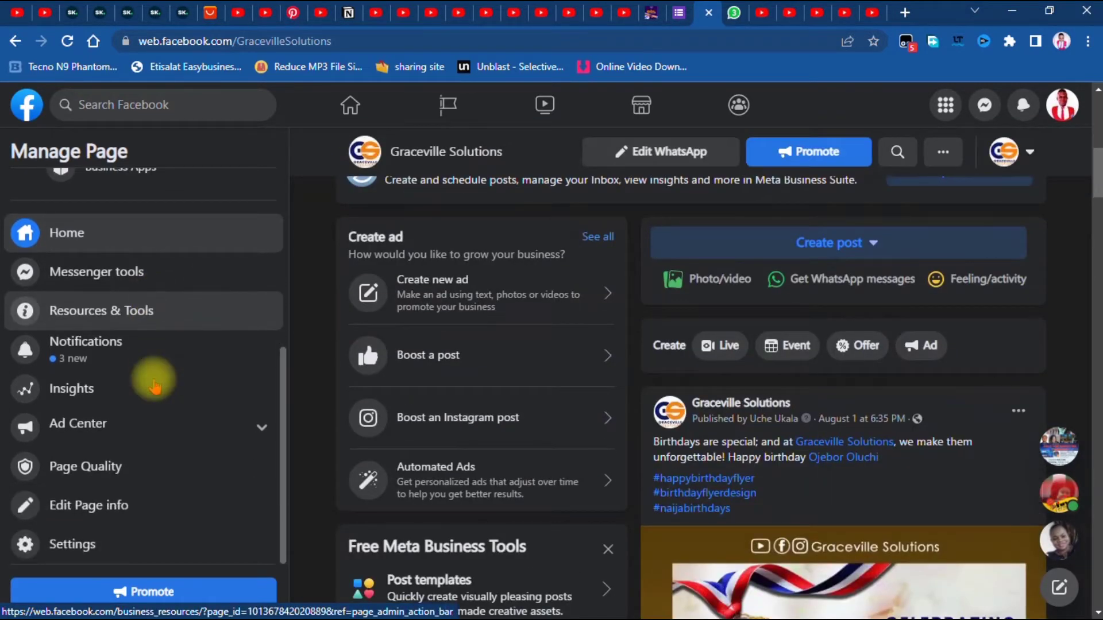
{"action": "scroll", "coordinate": [154, 386], "scroll_direction": "up", "scroll_amount": 4}
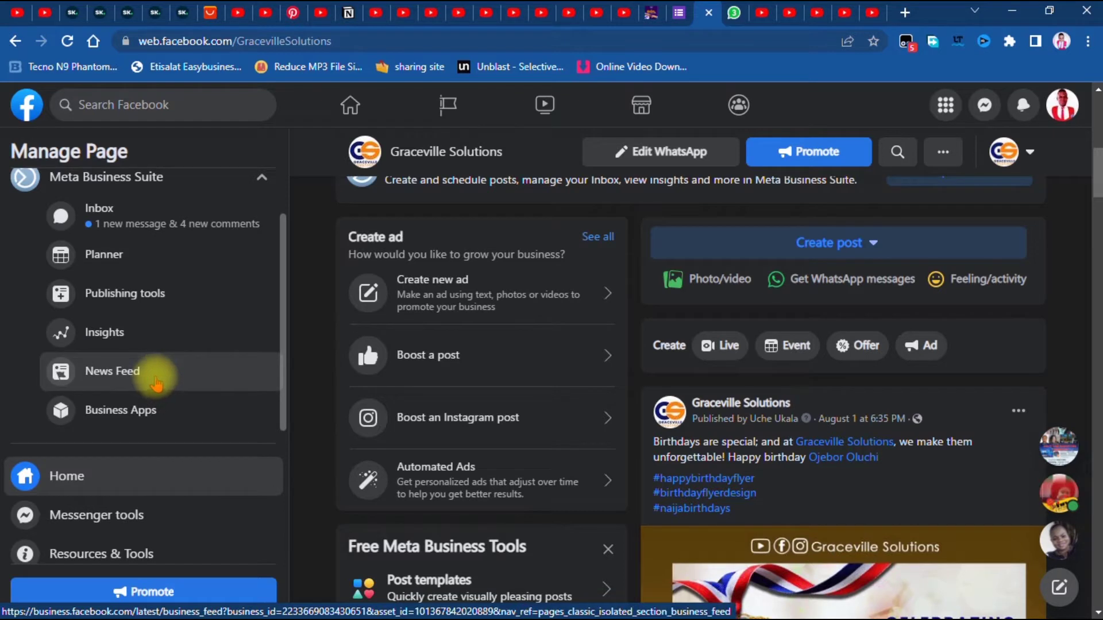
{"action": "scroll", "coordinate": [197, 370], "scroll_direction": "down", "scroll_amount": 4}
{"action": "scroll", "coordinate": [197, 377], "scroll_direction": "up", "scroll_amount": 6}
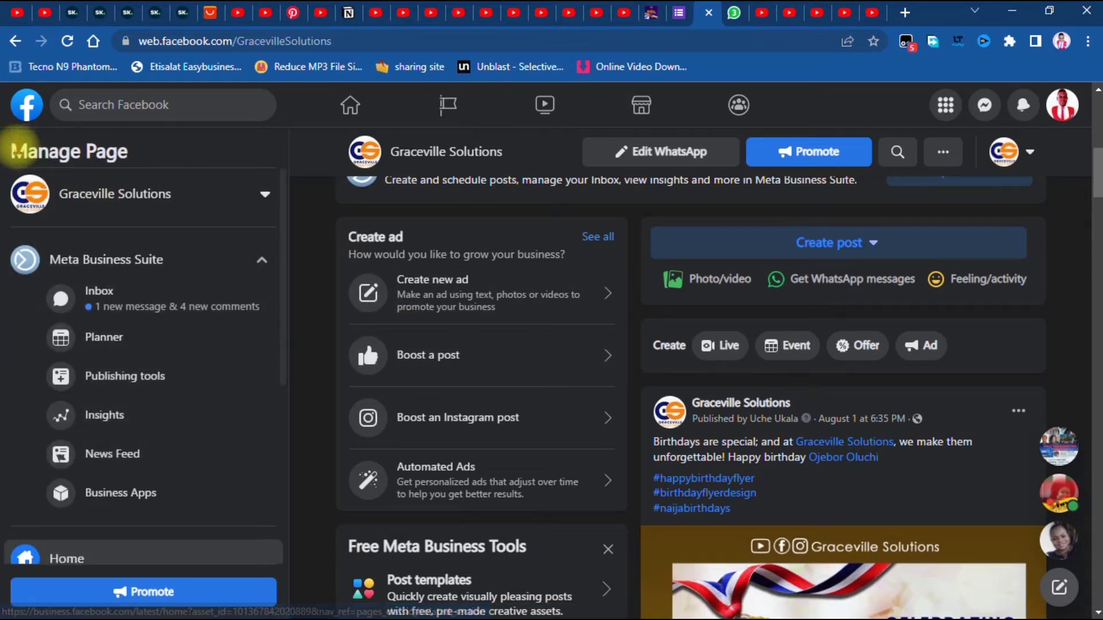
{"action": "scroll", "coordinate": [76, 234], "scroll_direction": "down", "scroll_amount": 5}
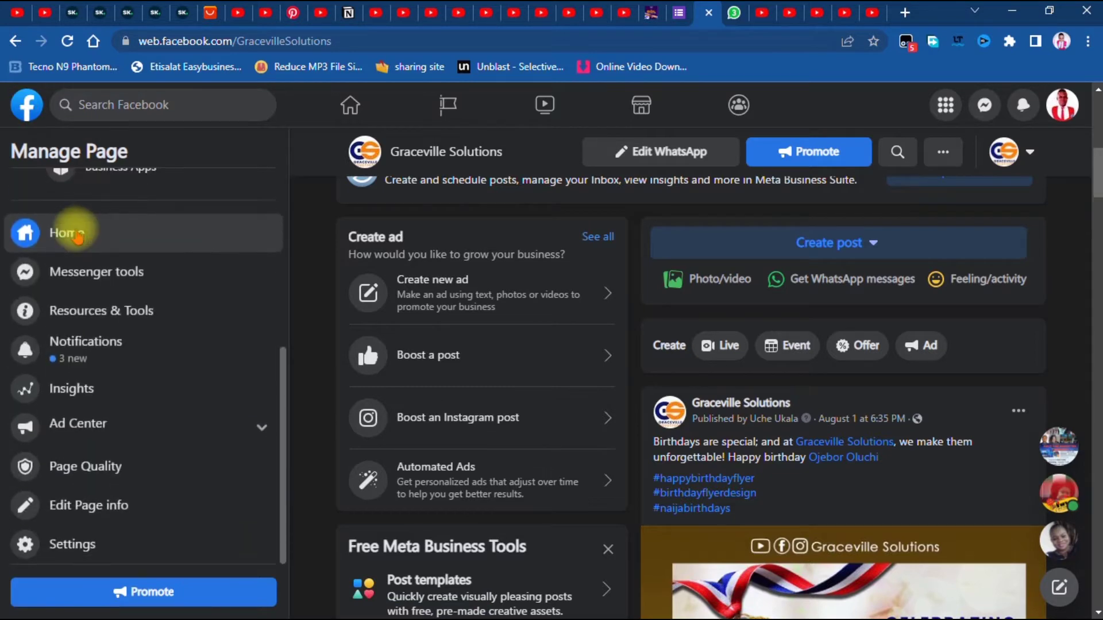
{"action": "scroll", "coordinate": [226, 364], "scroll_direction": "up", "scroll_amount": 5}
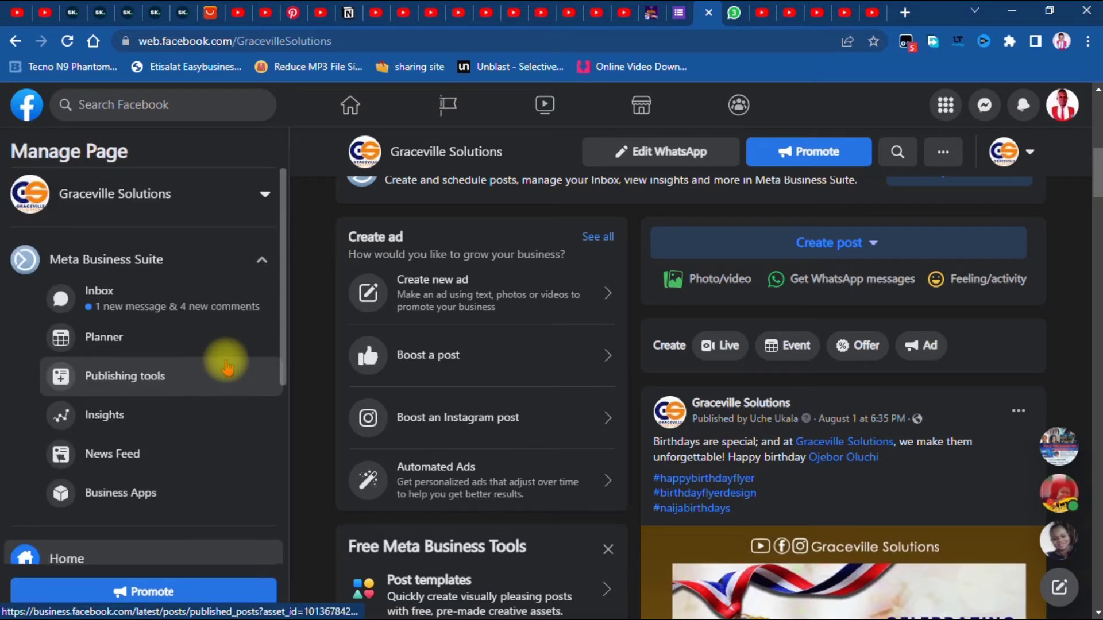
{"action": "scroll", "coordinate": [226, 362], "scroll_direction": "down", "scroll_amount": 5}
{"action": "scroll", "coordinate": [226, 365], "scroll_direction": "up", "scroll_amount": 5}
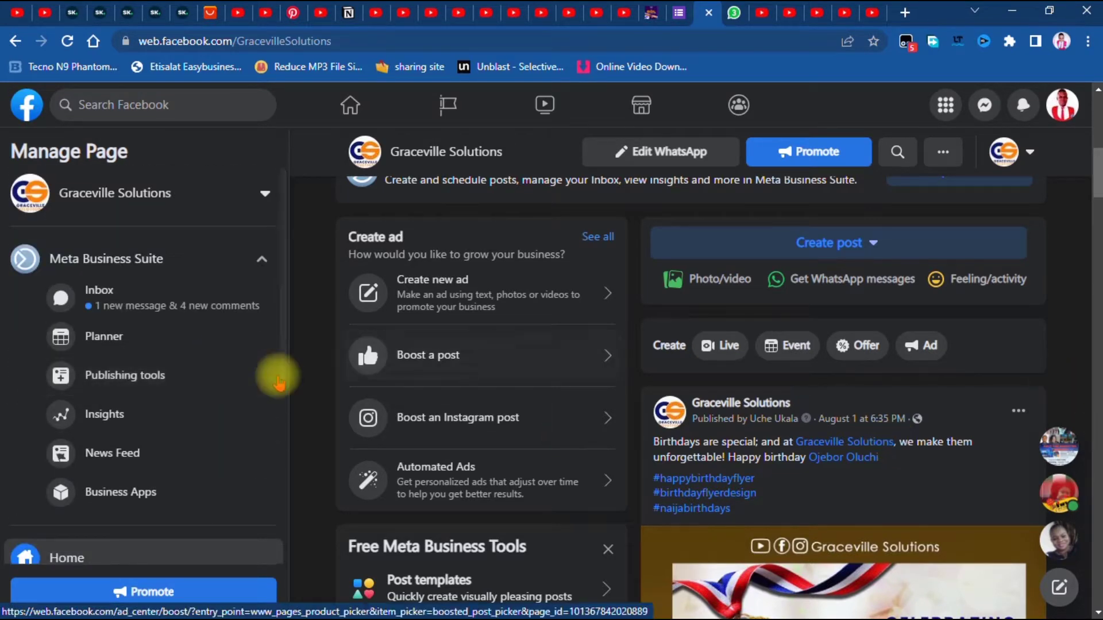
- Open the Videos section of the Graceville Solutions Page
{"action": "scroll", "coordinate": [269, 332], "scroll_direction": "up", "scroll_amount": 5}
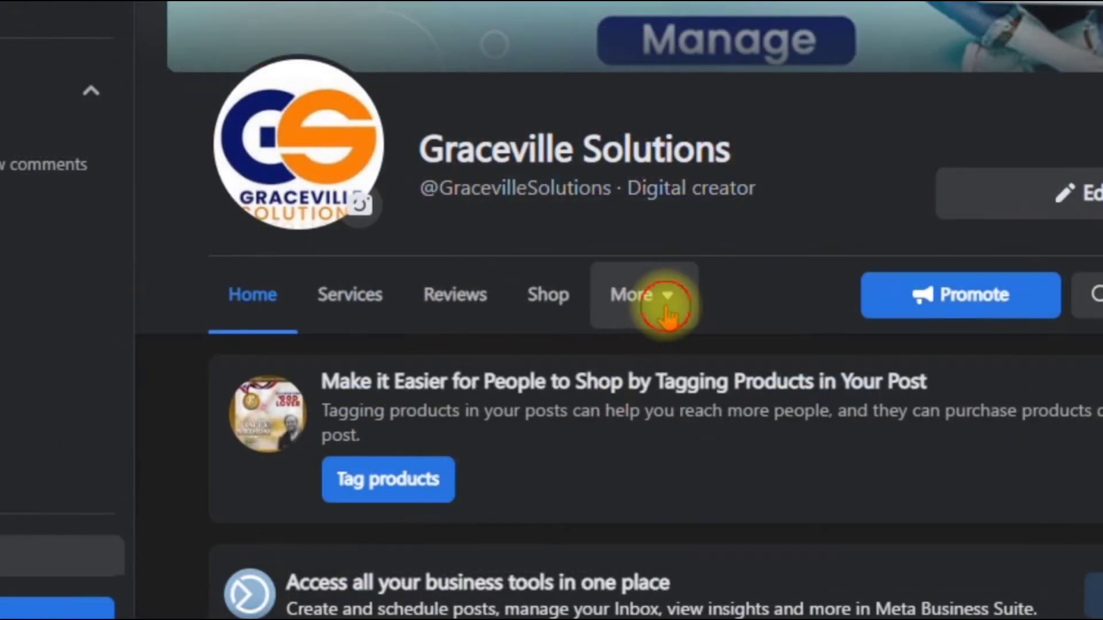
{"action": "left_click", "coordinate": [607, 394]}
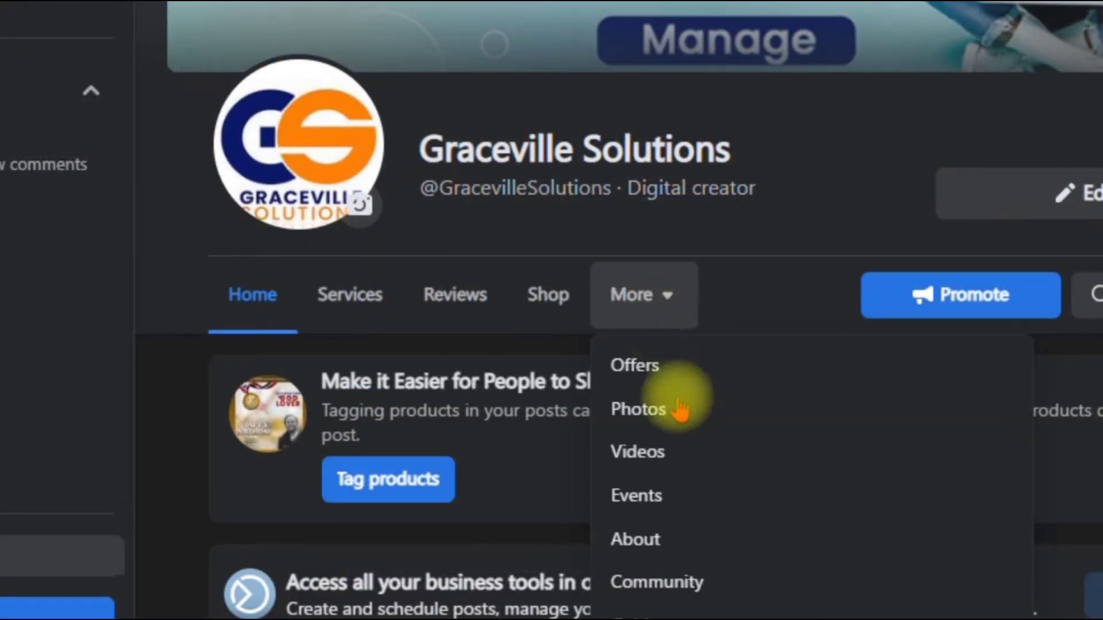
{"action": "left_click", "coordinate": [666, 453]}
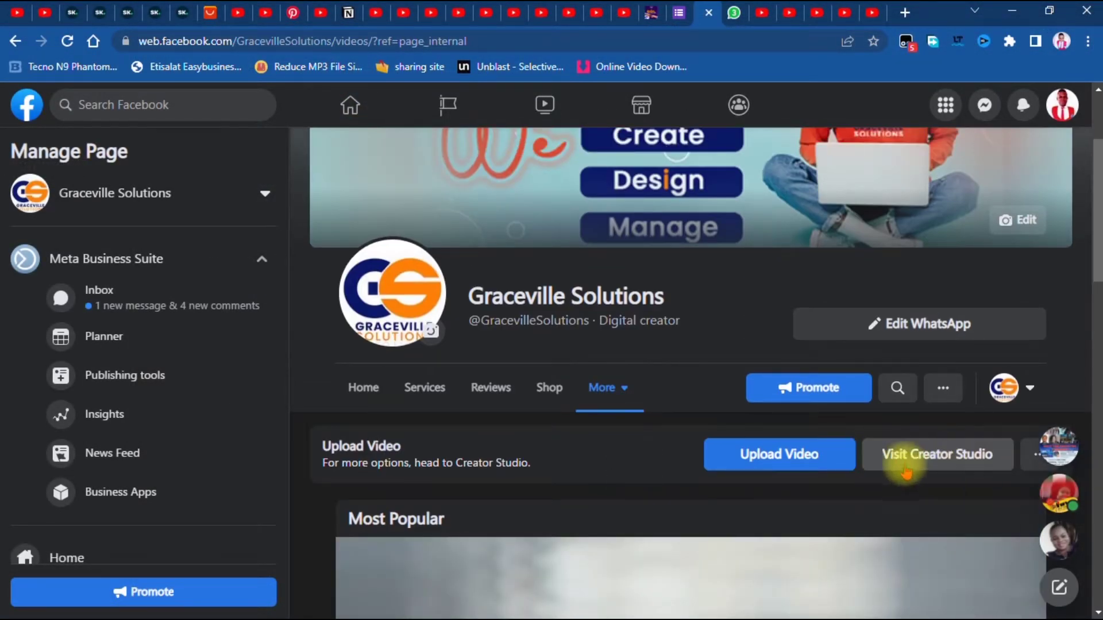
- Visit Creator Studio from the Page's Videos section and choose to go live as new content
{"action": "left_click", "coordinate": [936, 467]}
{"action": "key", "text": "Escape"}
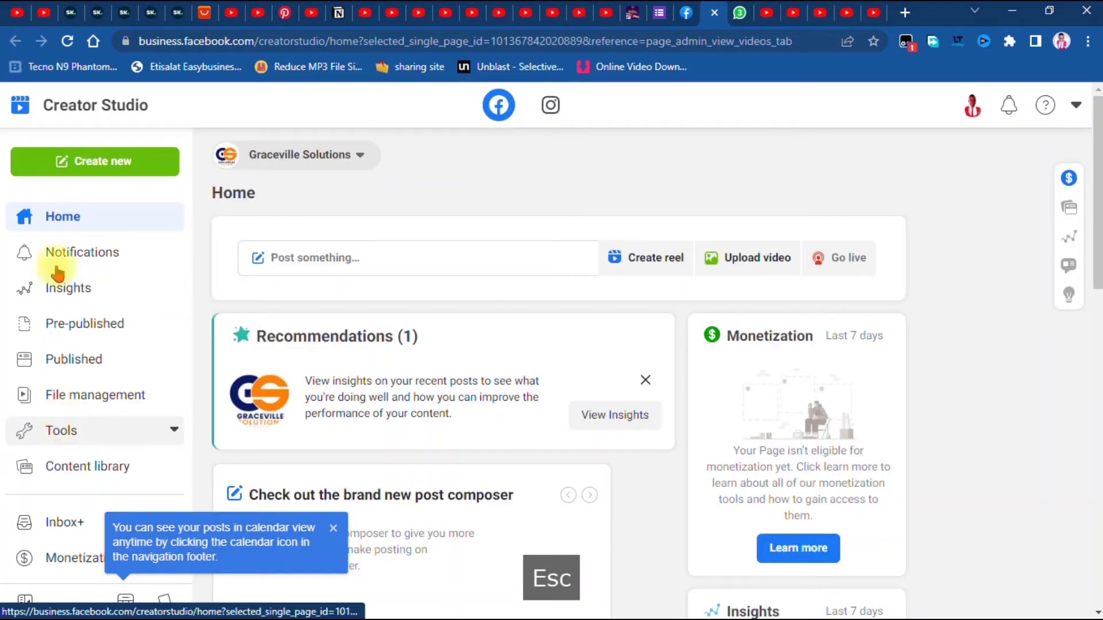
{"action": "left_click", "coordinate": [74, 161]}
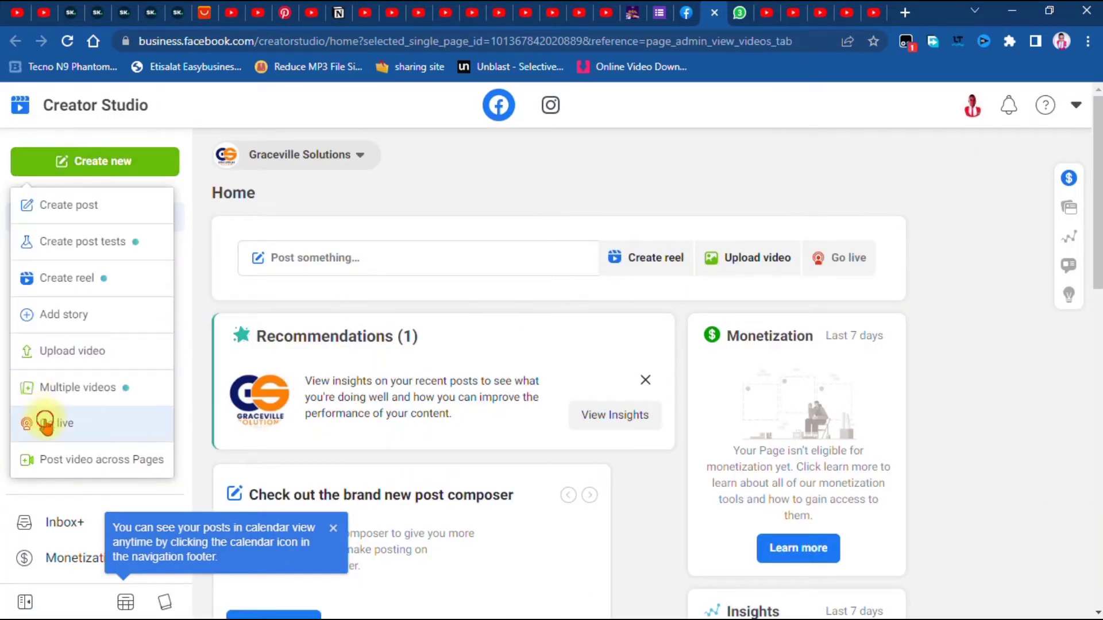
{"action": "left_click", "coordinate": [38, 419]}
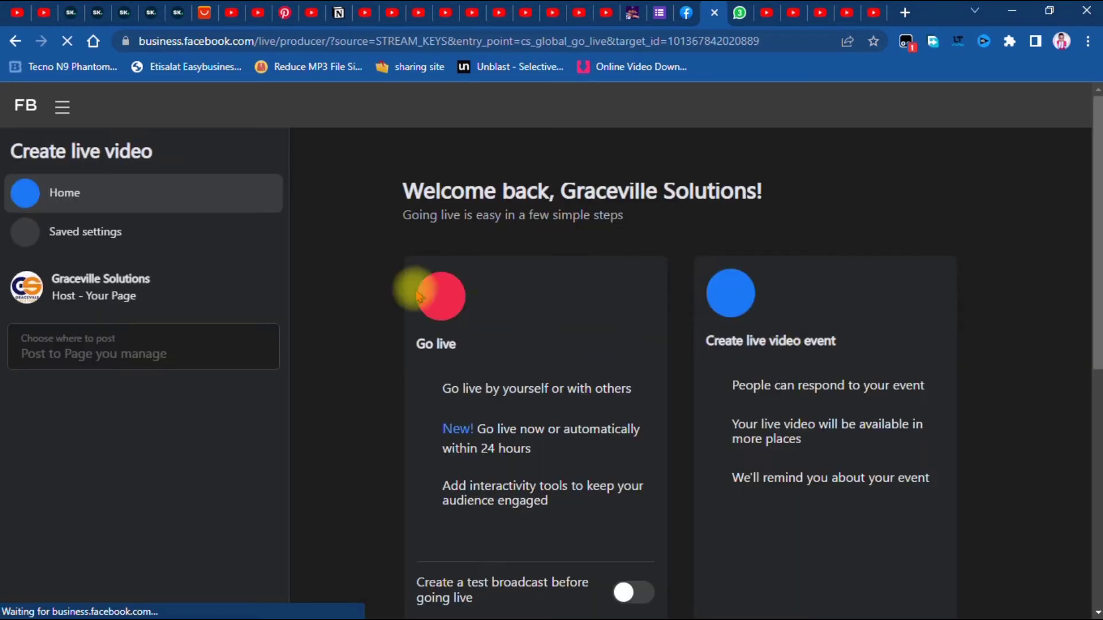
- Examine the Go live and Create live video event options for creating a live video
{"action": "scroll", "coordinate": [411, 252], "scroll_direction": "down", "scroll_amount": 5}
{"action": "scroll", "coordinate": [415, 259], "scroll_direction": "up", "scroll_amount": 5}
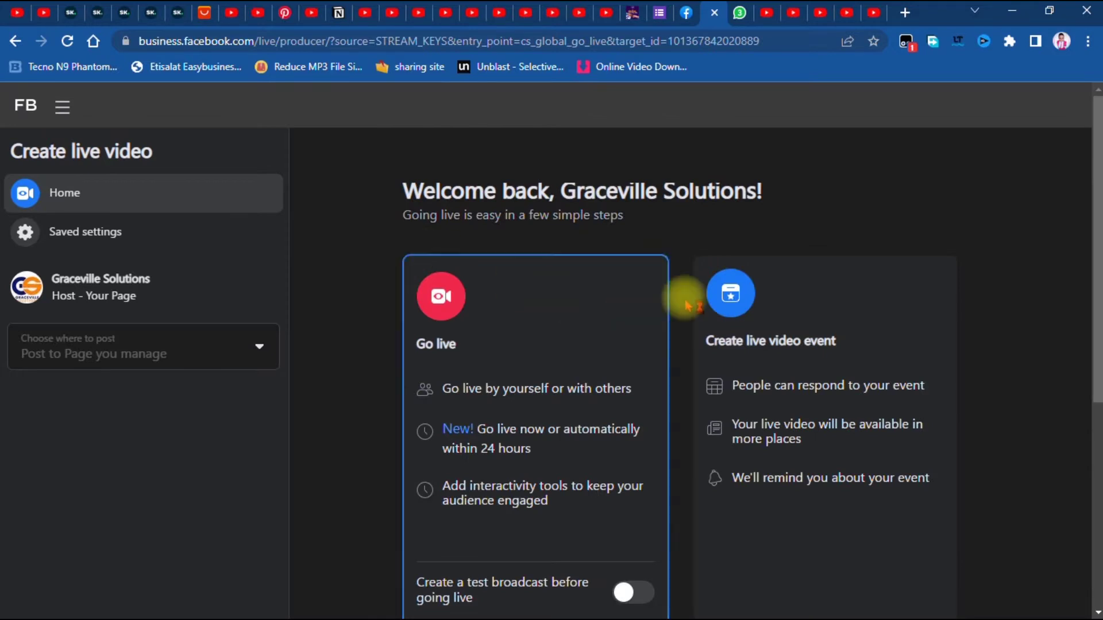
{"action": "scroll", "coordinate": [683, 296], "scroll_direction": "down", "scroll_amount": 5}
{"action": "scroll", "coordinate": [683, 297], "scroll_direction": "up", "scroll_amount": 5}
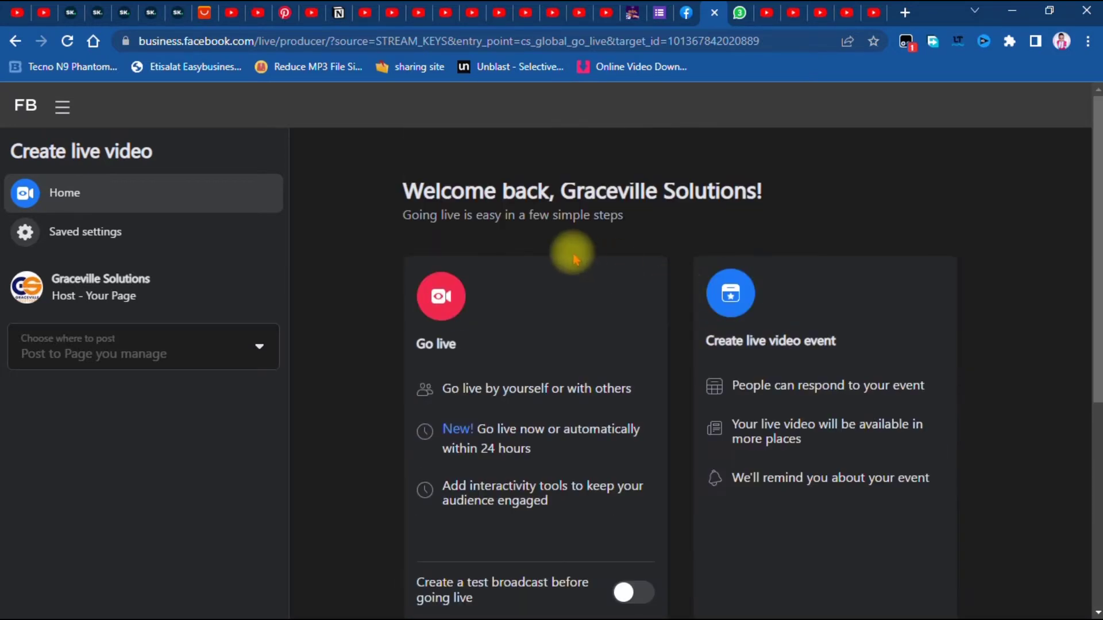
{"action": "scroll", "coordinate": [571, 252], "scroll_direction": "down", "scroll_amount": 3}
{"action": "scroll", "coordinate": [572, 254], "scroll_direction": "up", "scroll_amount": 3}
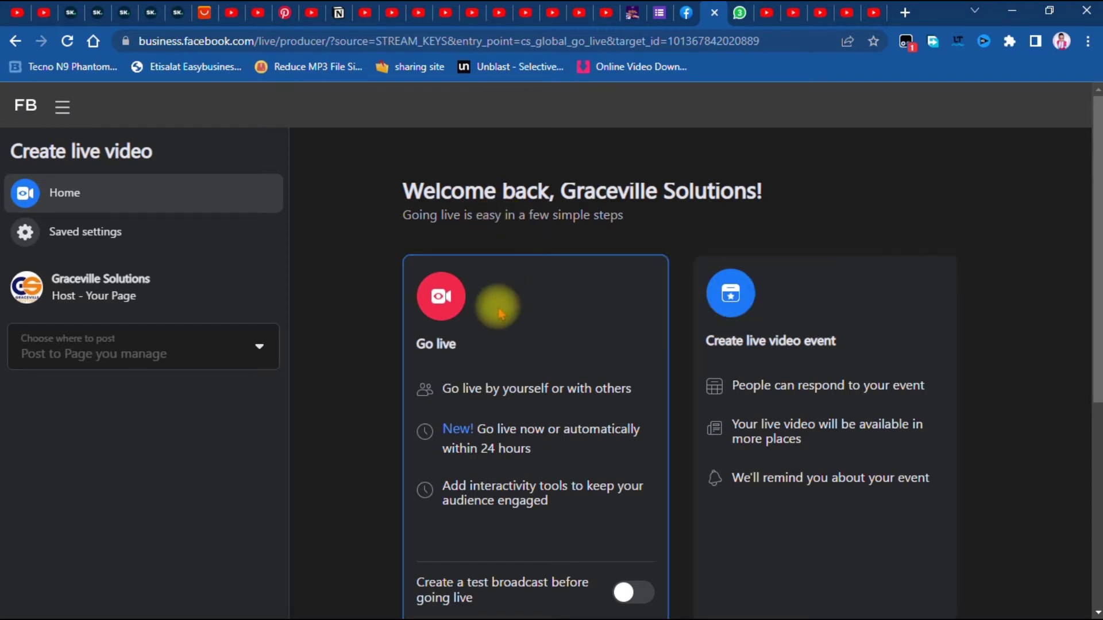
{"action": "left_click", "coordinate": [785, 318]}
{"action": "scroll", "coordinate": [785, 318], "scroll_direction": "down", "scroll_amount": 5}
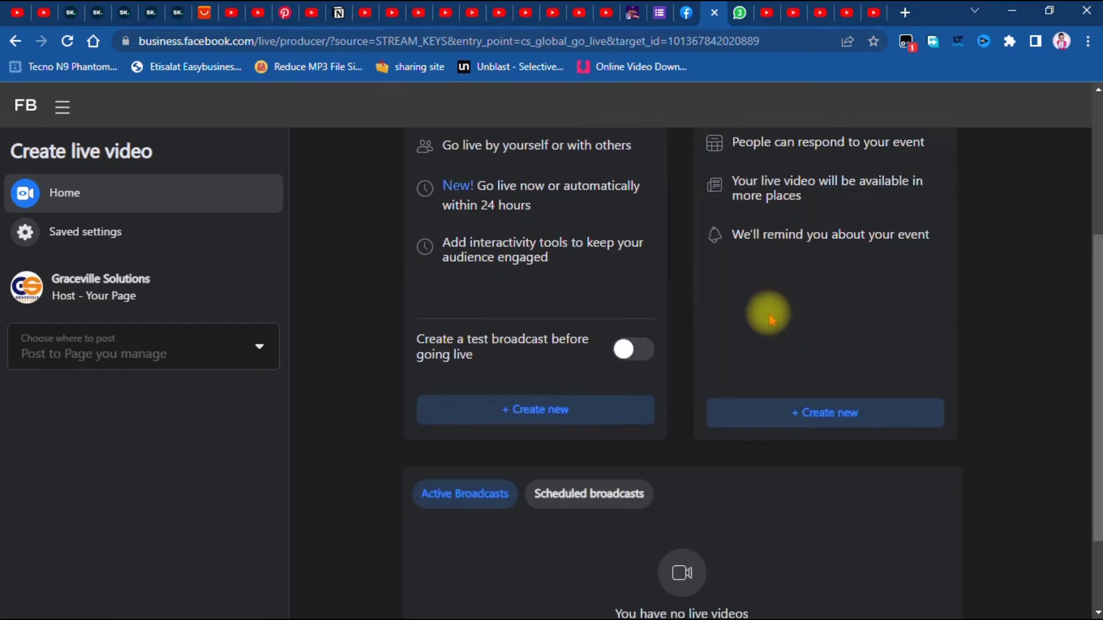
{"action": "scroll", "coordinate": [770, 313], "scroll_direction": "up", "scroll_amount": 5}
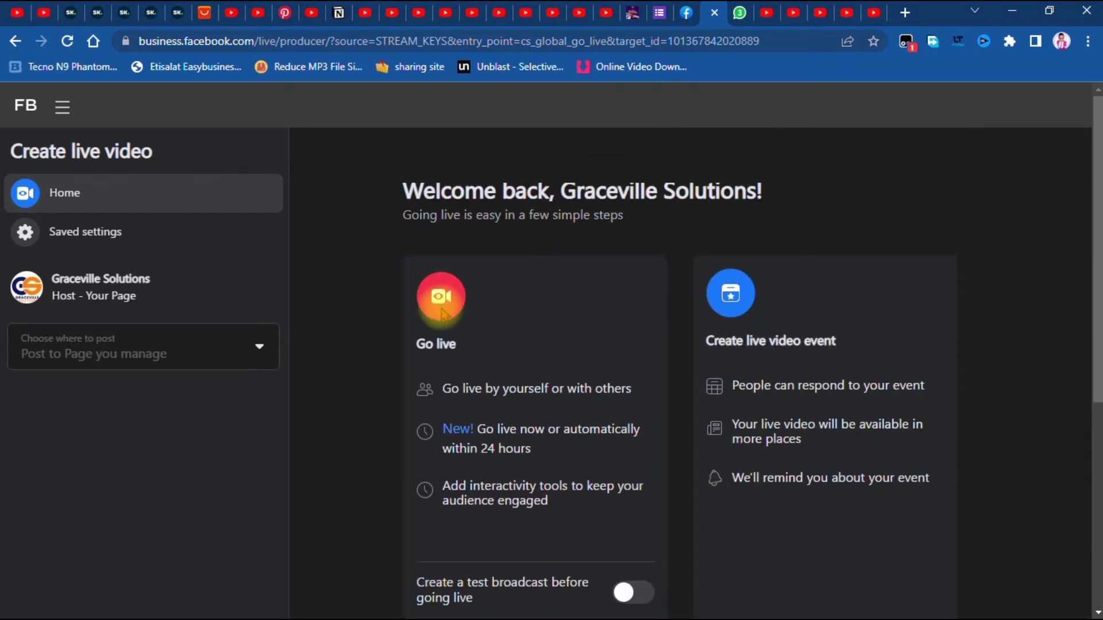
- Create a new Go live broadcast for the Page without a test broadcast
{"action": "scroll", "coordinate": [455, 298], "scroll_direction": "down", "scroll_amount": 3}
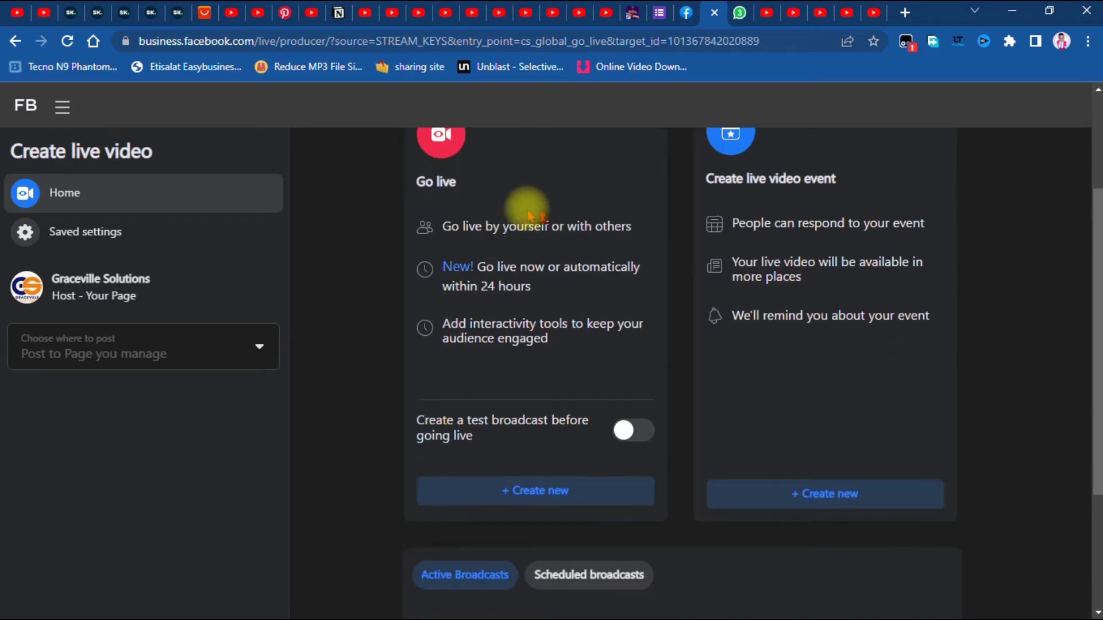
{"action": "scroll", "coordinate": [523, 313], "scroll_direction": "down", "scroll_amount": 3}
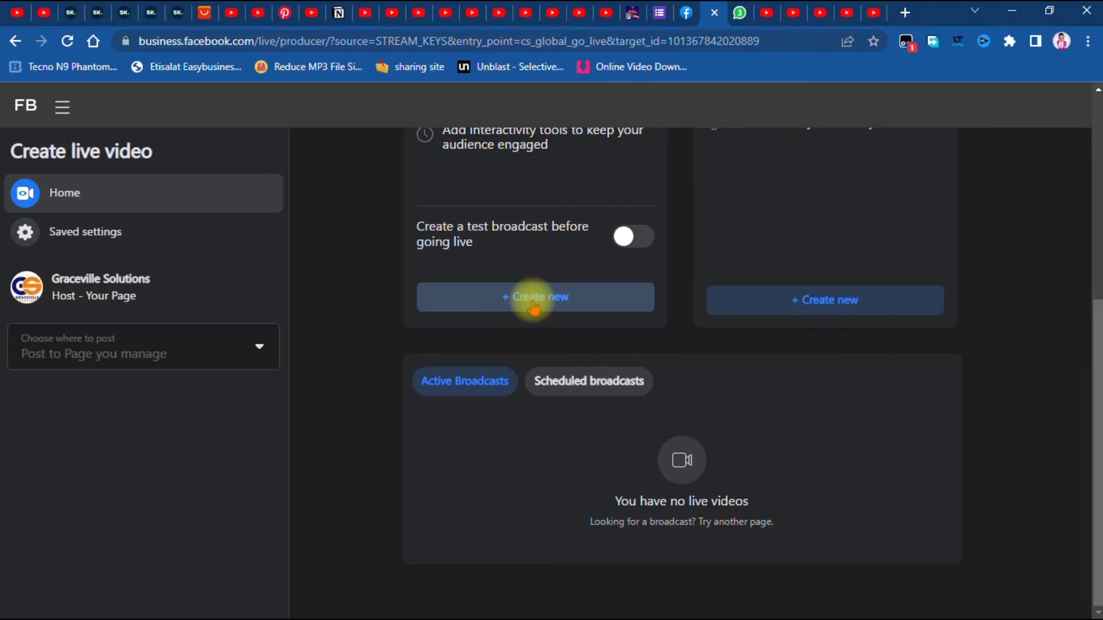
{"action": "left_click", "coordinate": [534, 303]}
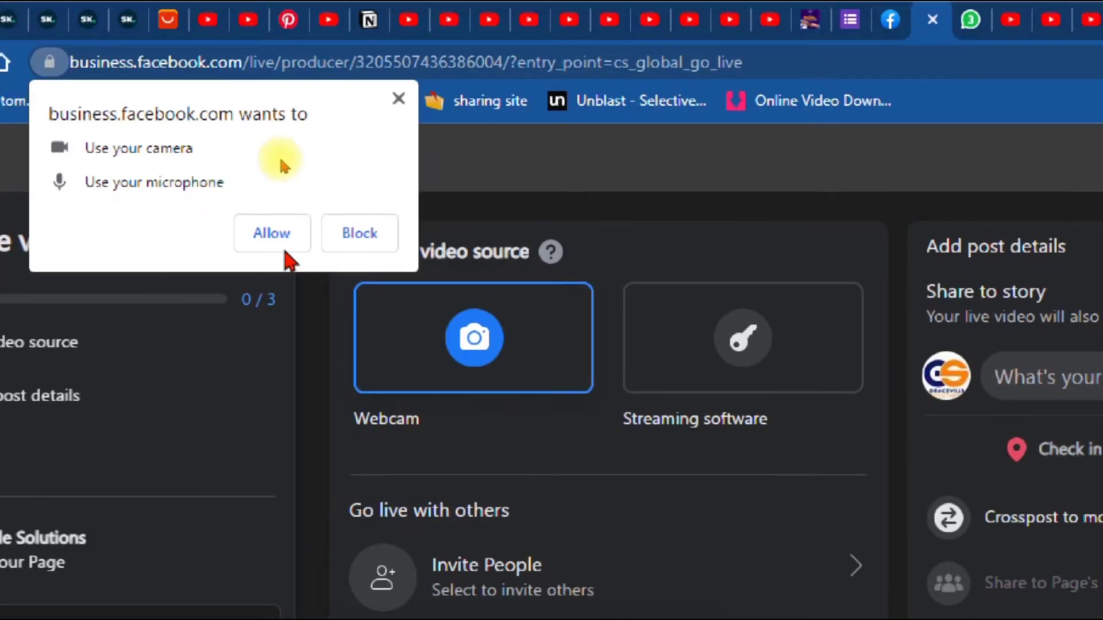
- Allow camera and microphone access for the live producer and choose Streaming software as the video source
{"action": "left_click", "coordinate": [275, 234]}
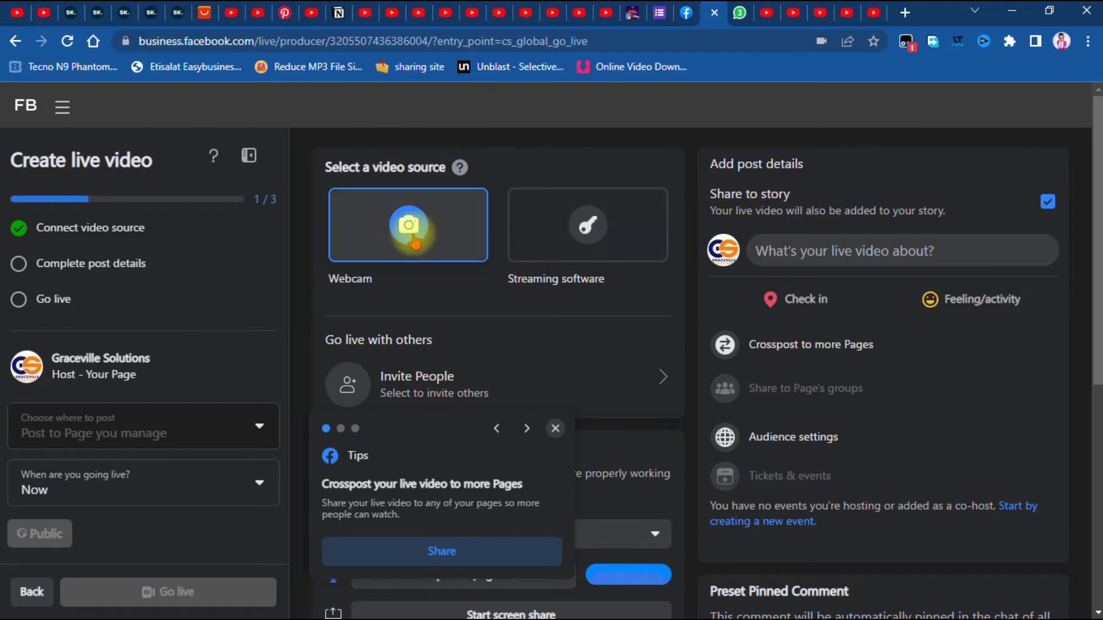
{"action": "left_click", "coordinate": [582, 242]}
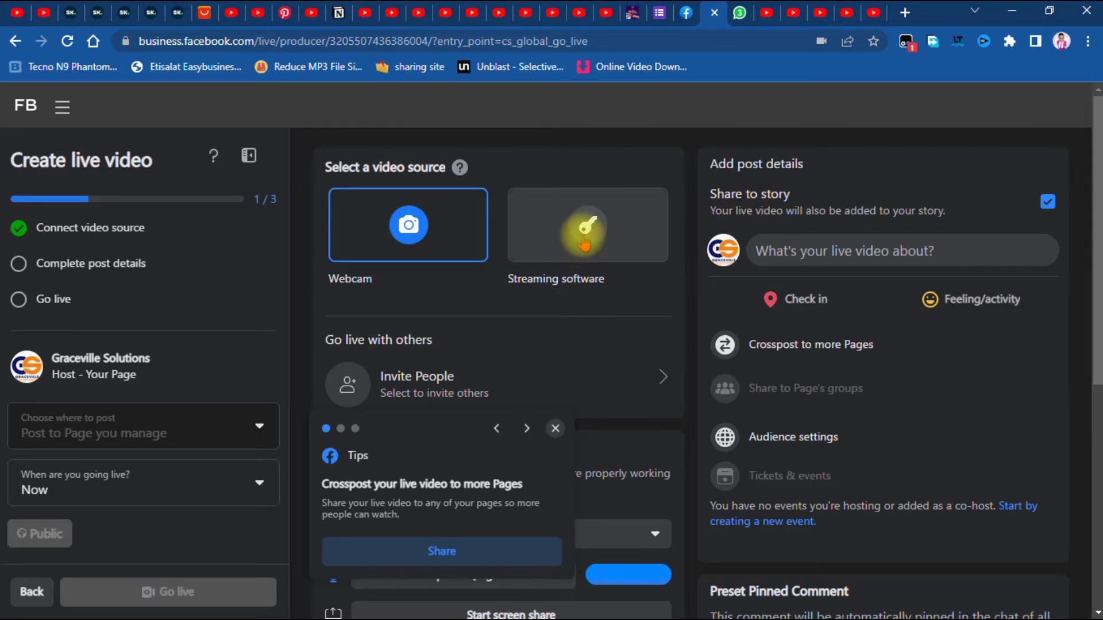
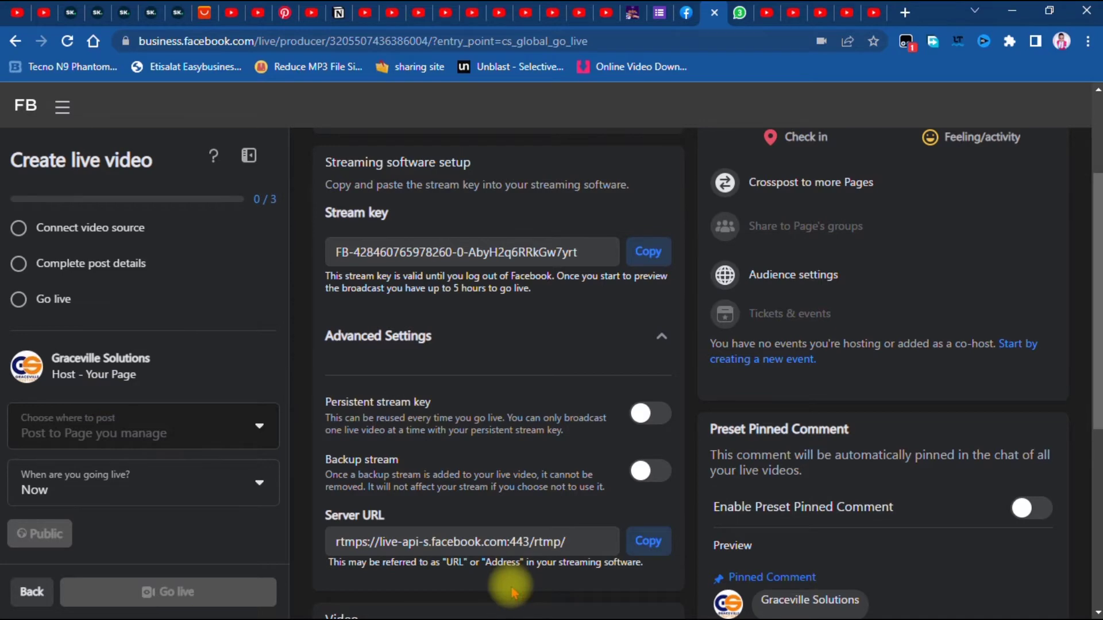
- Switch to vMix and set the destination of stream 1 to Custom RTMP Server in the streaming settings
{"action": "key", "text": "super"}
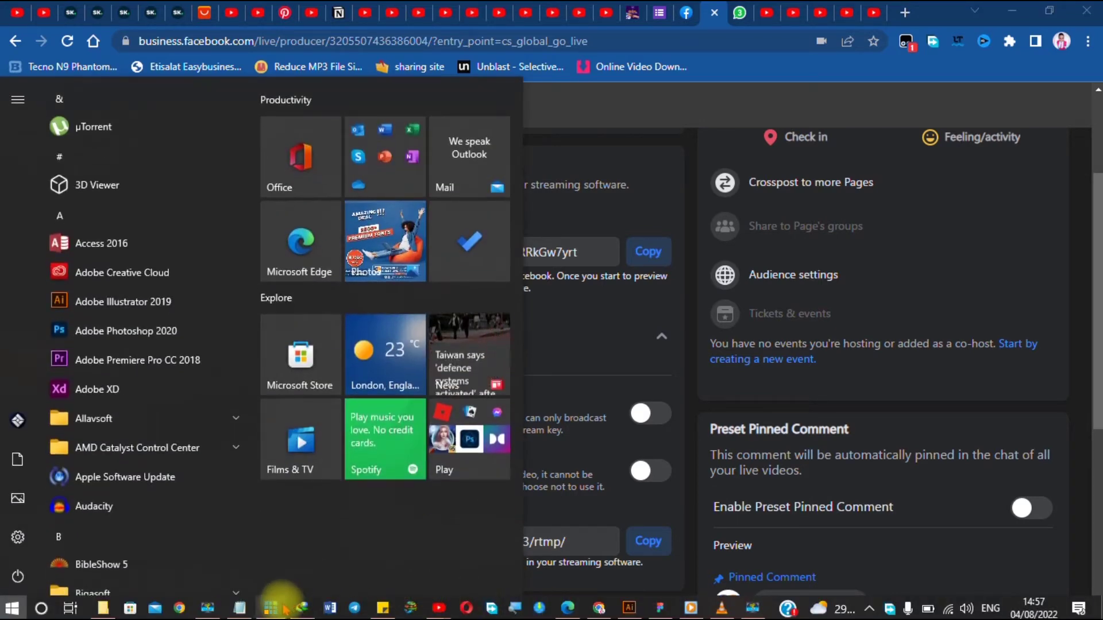
{"action": "left_click", "coordinate": [281, 608]}
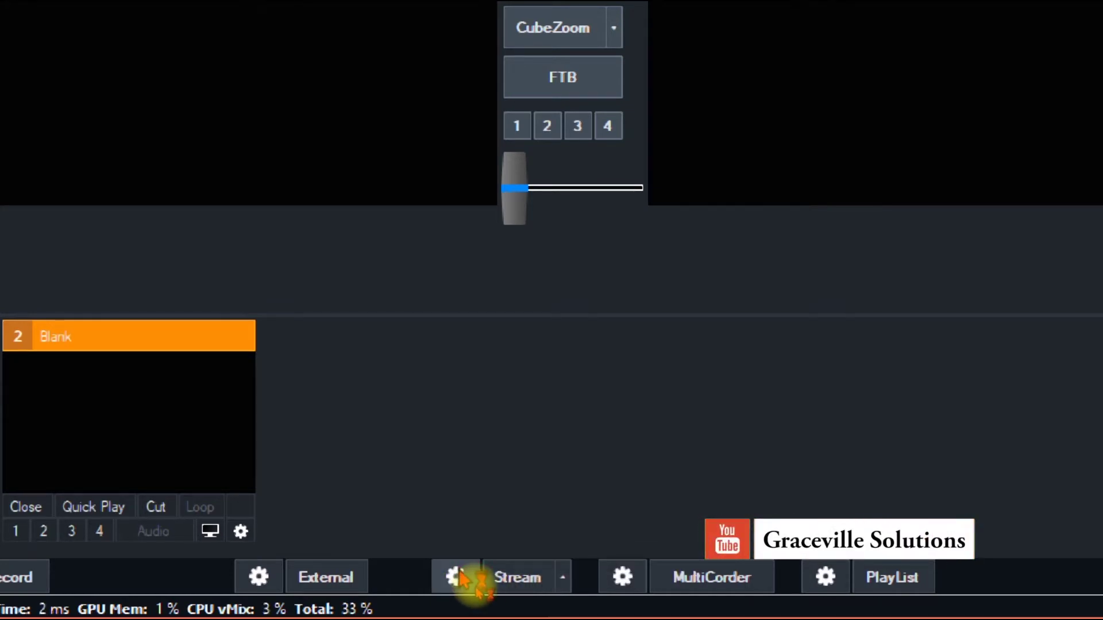
{"action": "key", "text": "Escape"}
{"action": "left_click", "coordinate": [517, 597]}
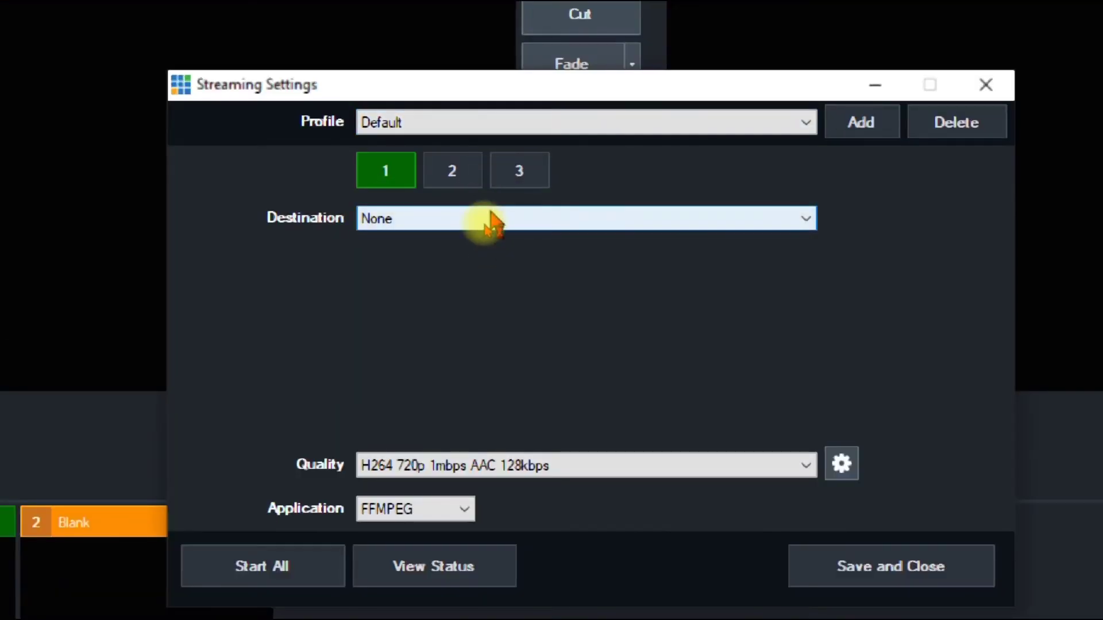
{"action": "left_click", "coordinate": [486, 231]}
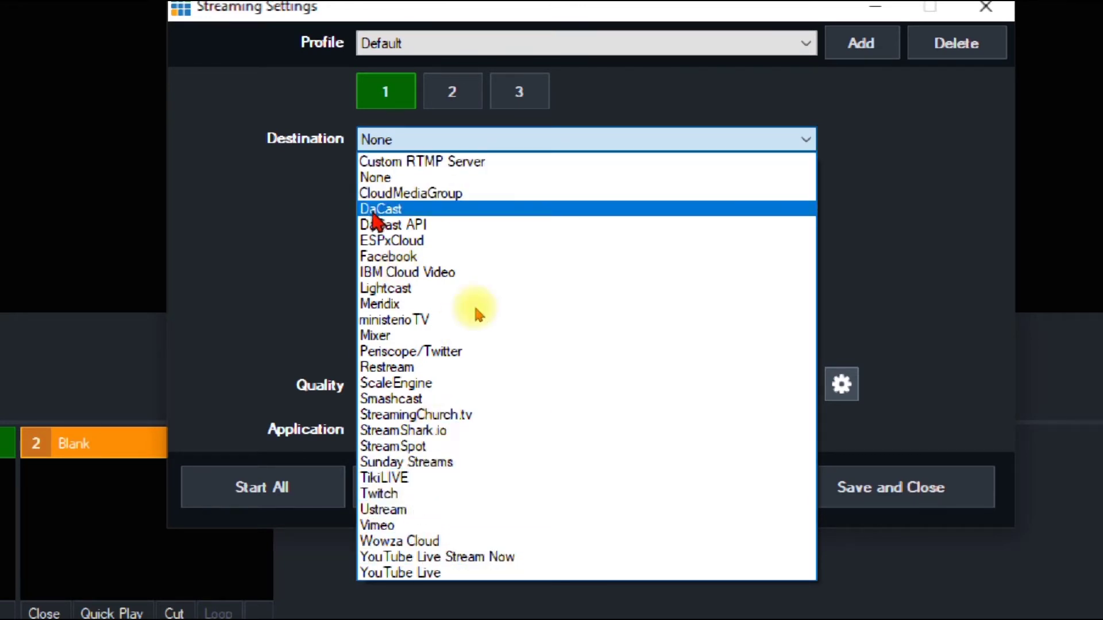
{"action": "left_click", "coordinate": [429, 165]}
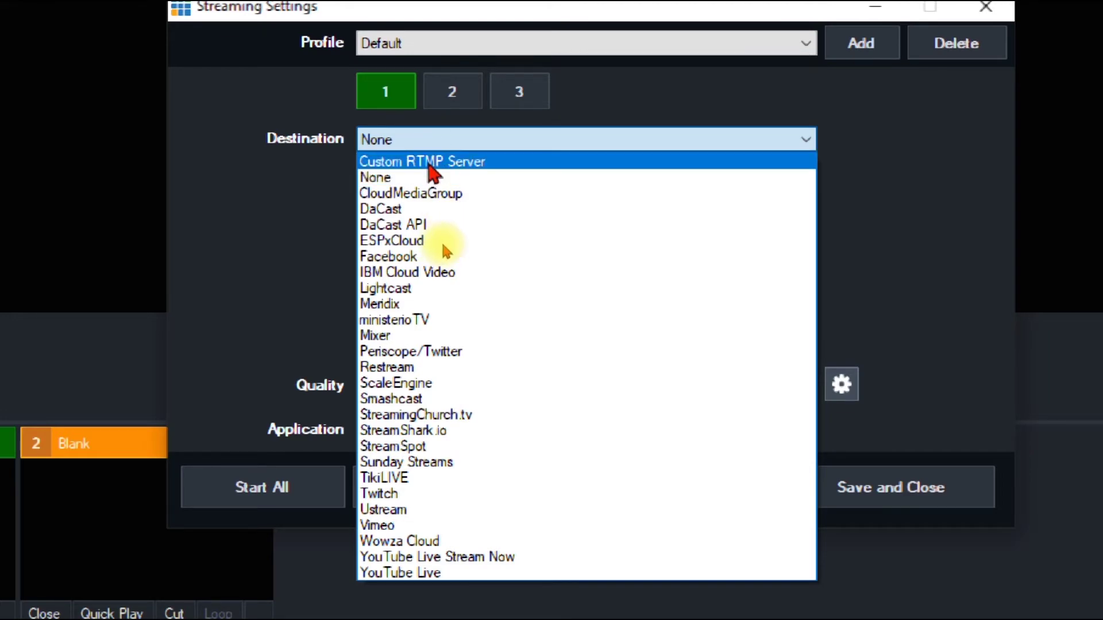
{"action": "key", "text": "Escape"}
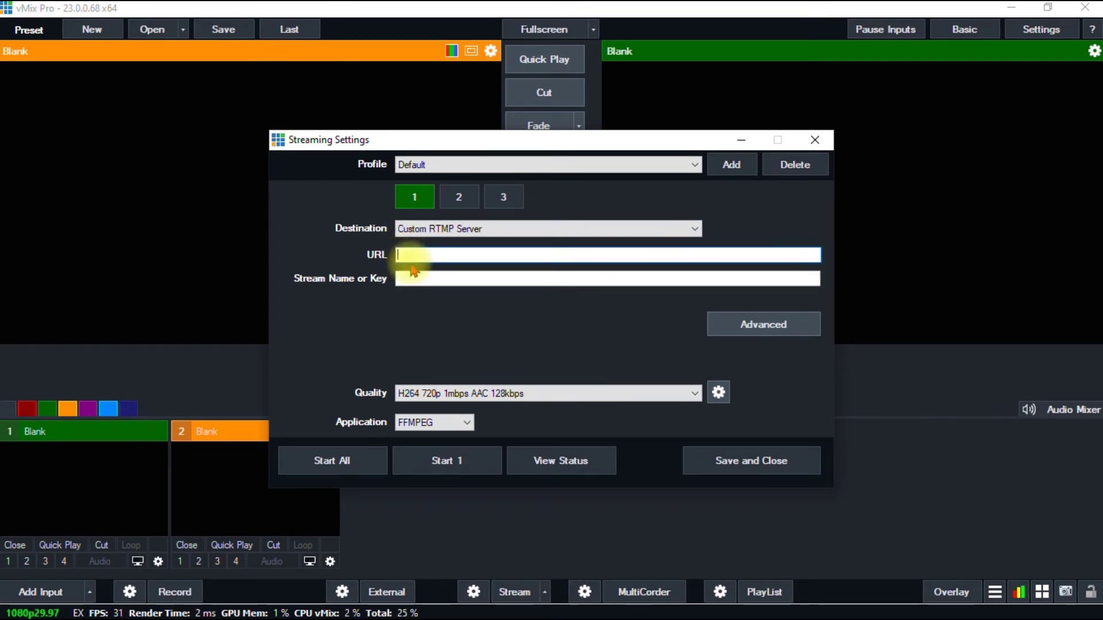
- Switch to the Facebook live producer in Chrome and copy the Server URL from the streaming software setup
{"action": "key", "text": "super"}
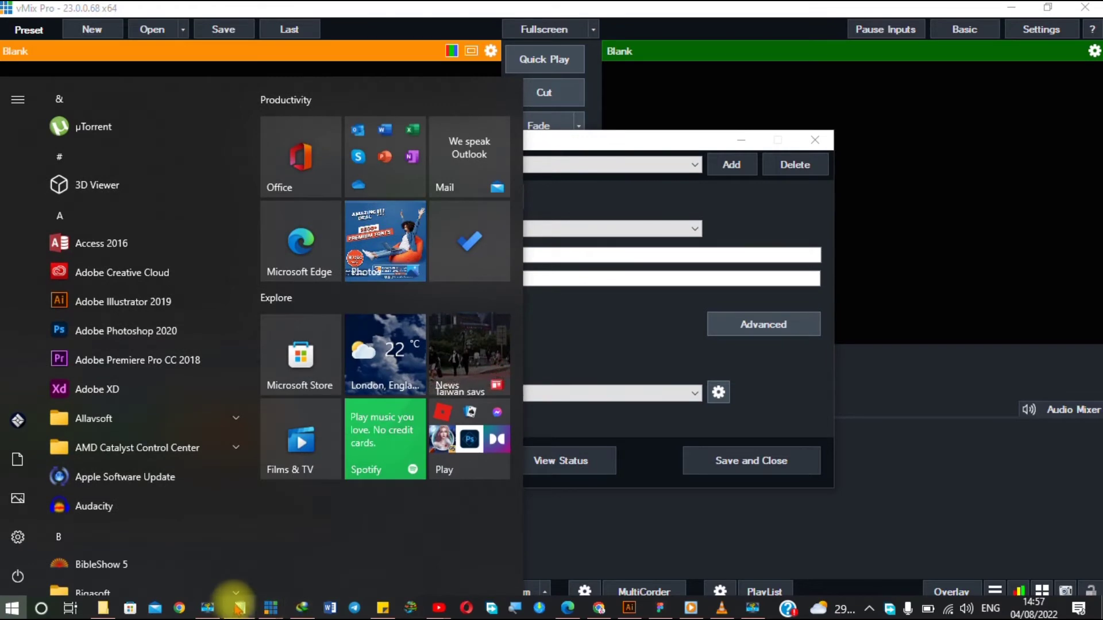
{"action": "left_click", "coordinate": [599, 607]}
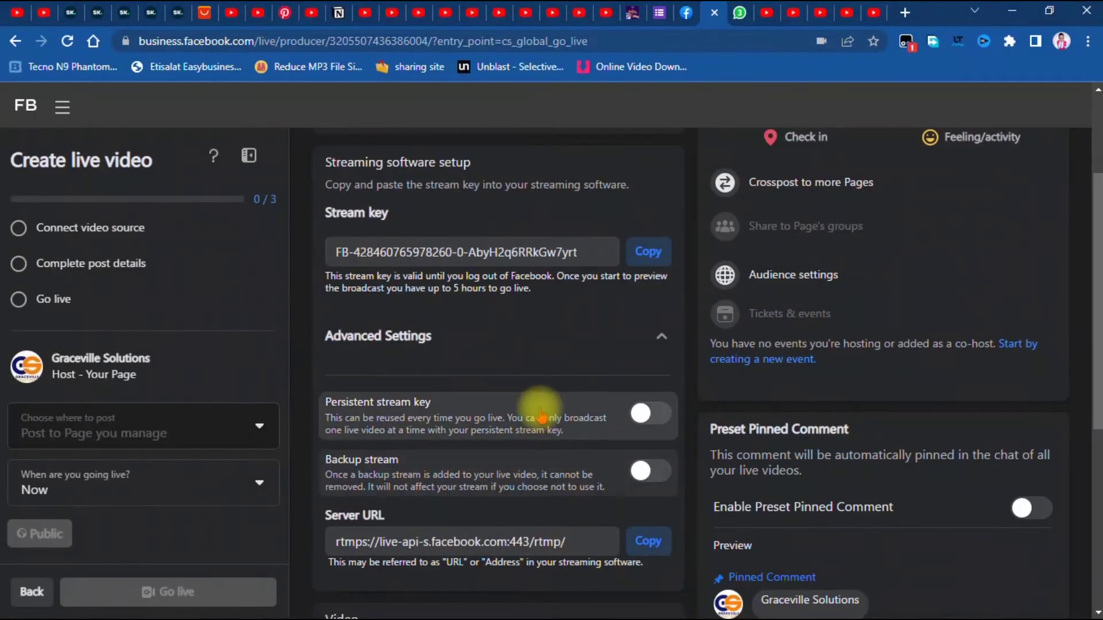
{"action": "scroll", "coordinate": [537, 420], "scroll_direction": "up", "scroll_amount": 1}
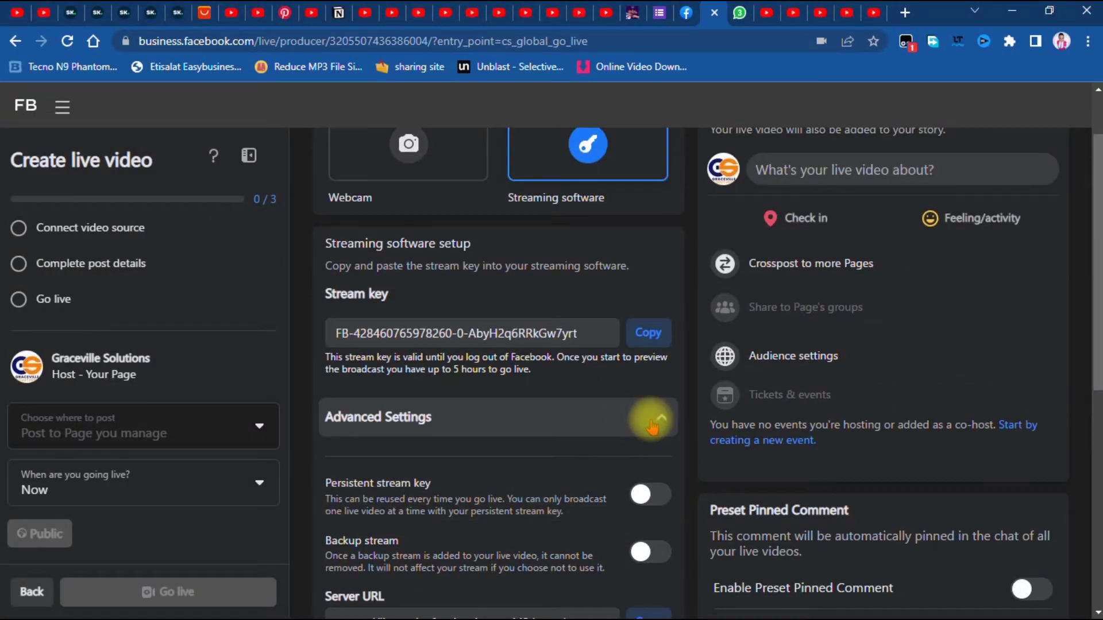
{"action": "scroll", "coordinate": [655, 419], "scroll_direction": "up", "scroll_amount": 1}
{"action": "scroll", "coordinate": [635, 402], "scroll_direction": "down", "scroll_amount": 8}
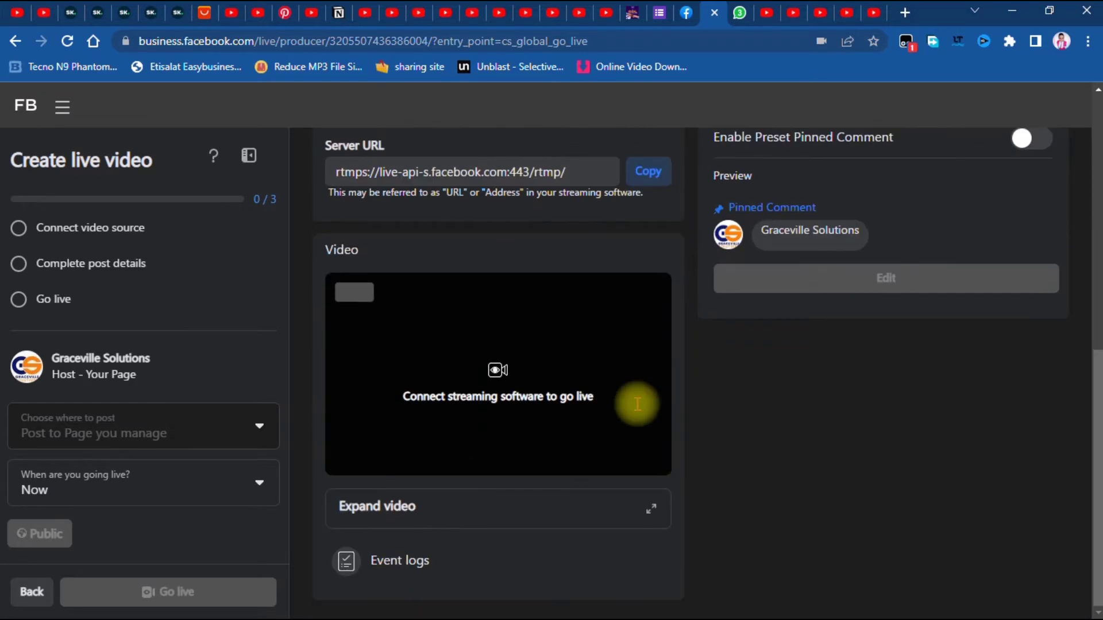
{"action": "scroll", "coordinate": [637, 404], "scroll_direction": "up", "scroll_amount": 4}
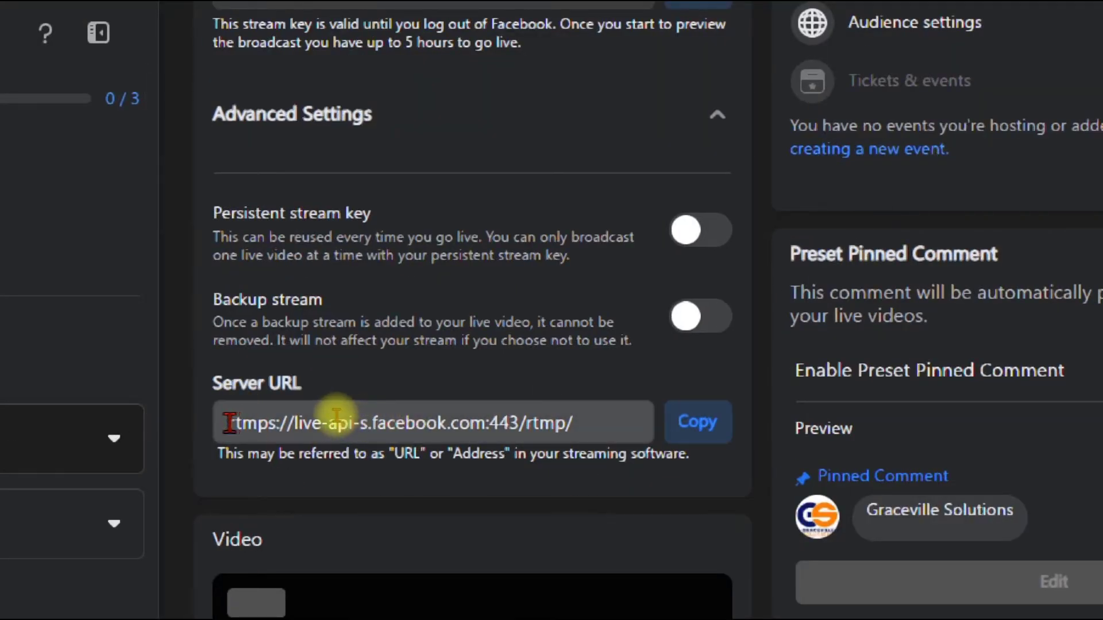
{"action": "left_click_drag", "start_coordinate": [230, 423], "coordinate": [610, 425]}
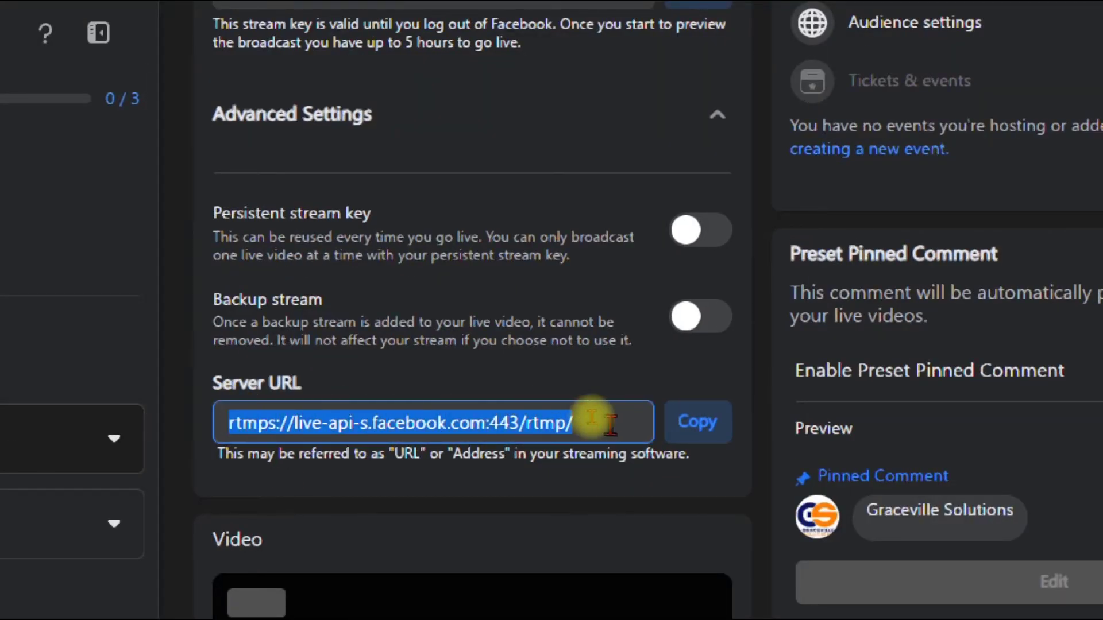
{"action": "left_click", "coordinate": [711, 431]}
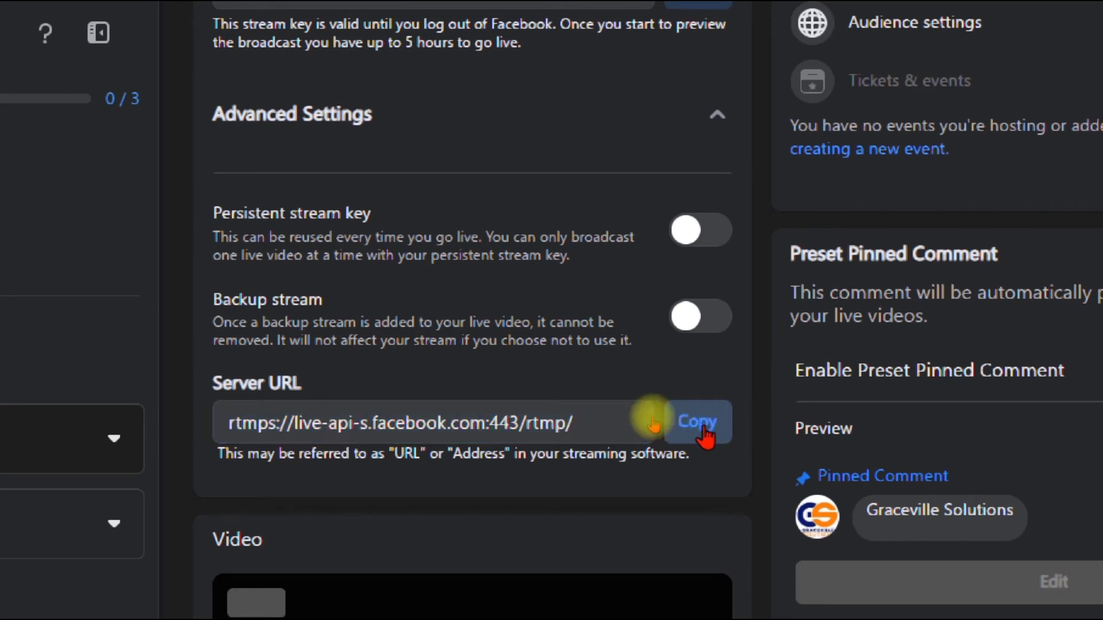
{"action": "key", "text": "Escape"}
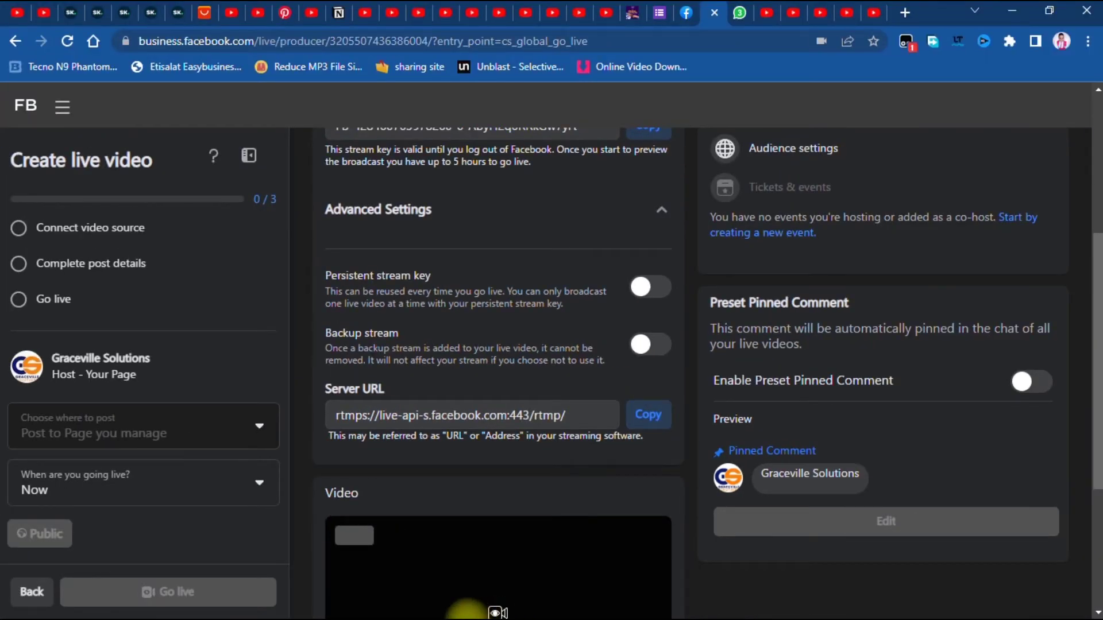
- Switch to vMix's Streaming Settings and paste the server address rtmps://live-api-s.facebook.com:443/rtmp/ as the stream URL
{"action": "key", "text": "super"}
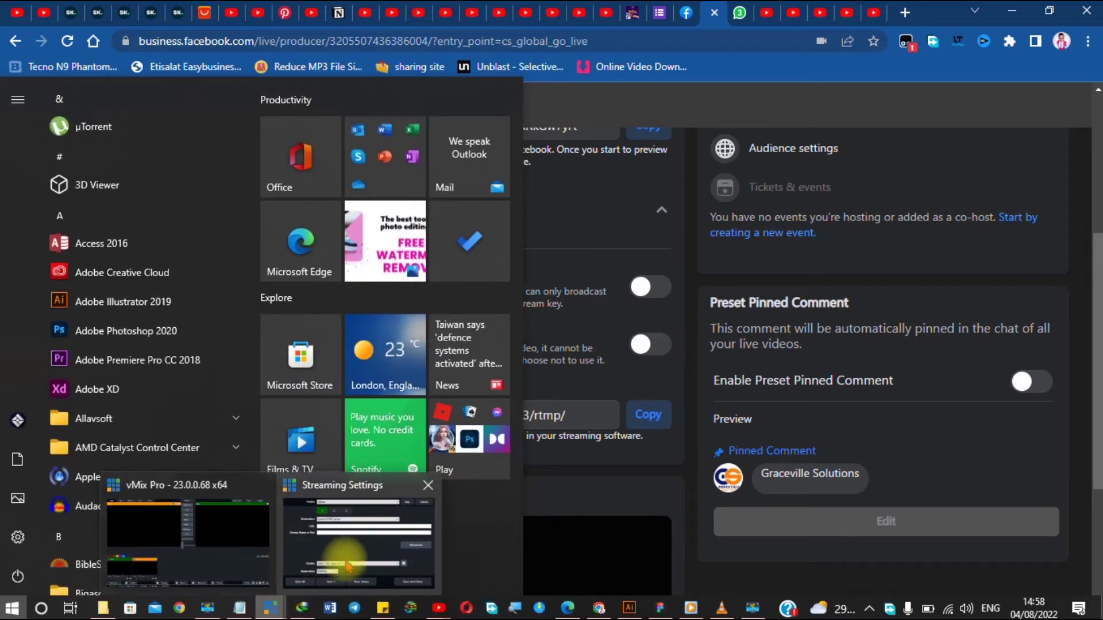
{"action": "key", "text": "Escape"}
{"action": "left_click", "coordinate": [462, 257]}
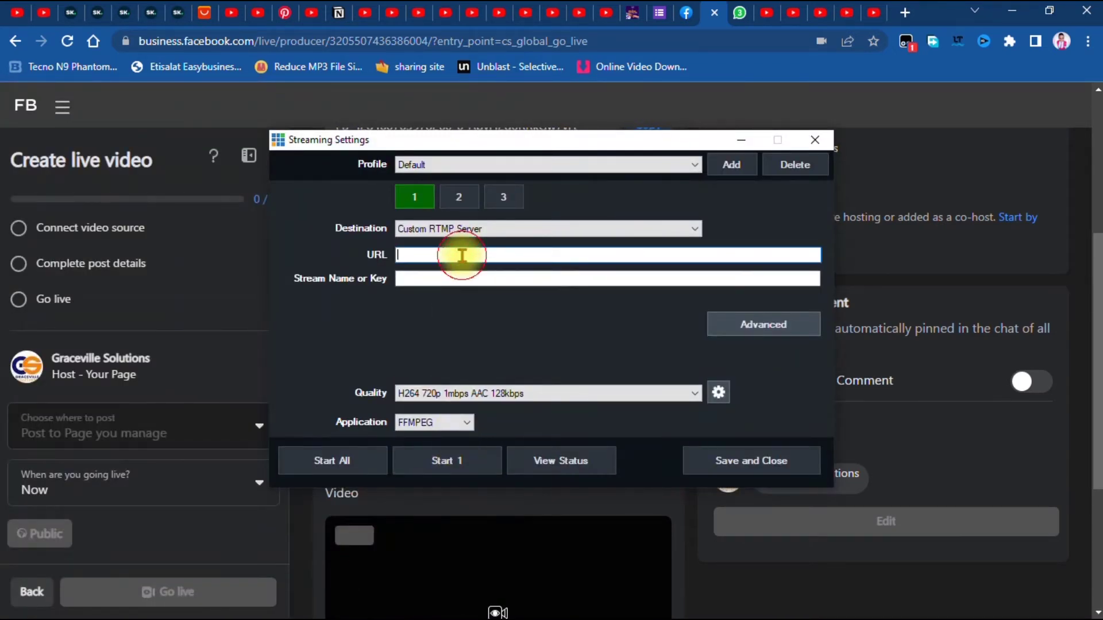
{"action": "right_click", "coordinate": [462, 255]}
{"action": "left_click", "coordinate": [490, 320]}
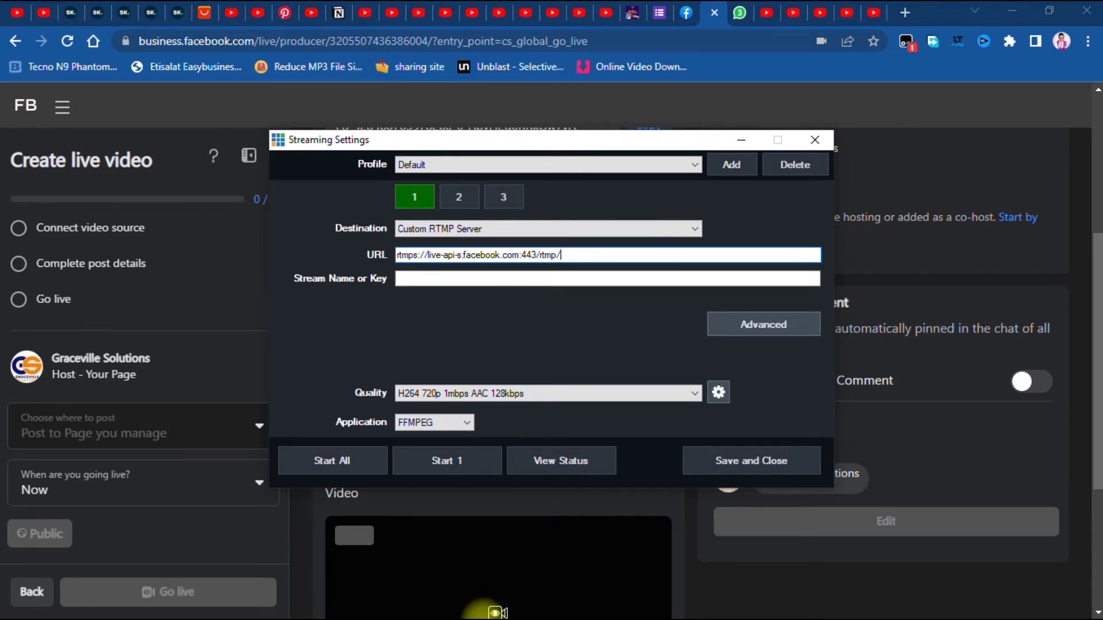
- Return to the Facebook live producer in Chrome and copy the stream key from the streaming software setup
{"action": "key", "text": "super"}
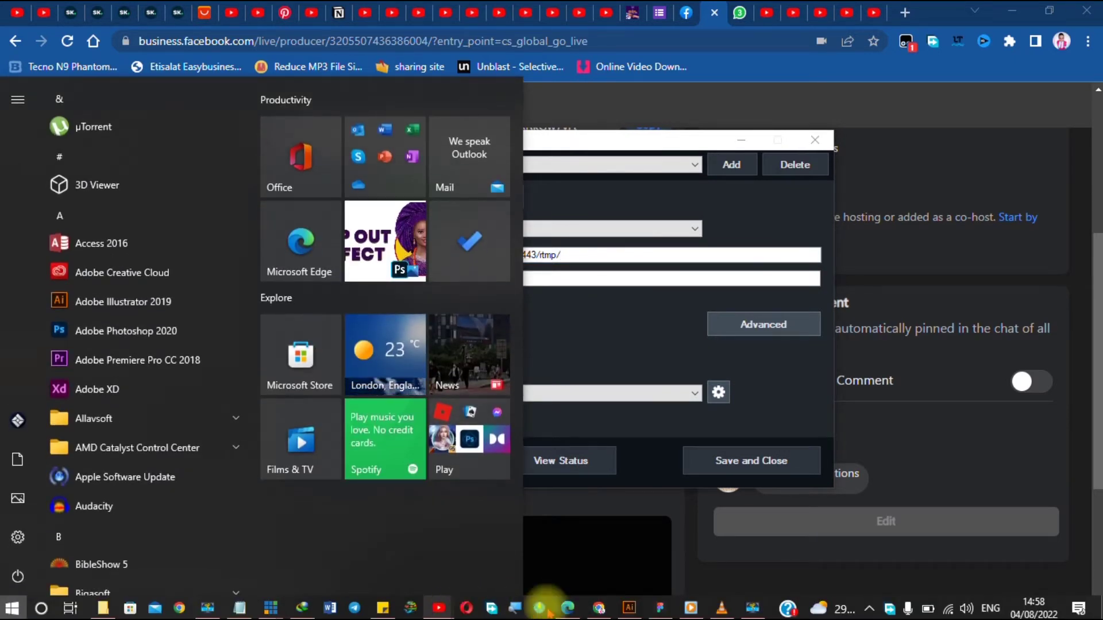
{"action": "left_click", "coordinate": [591, 310]}
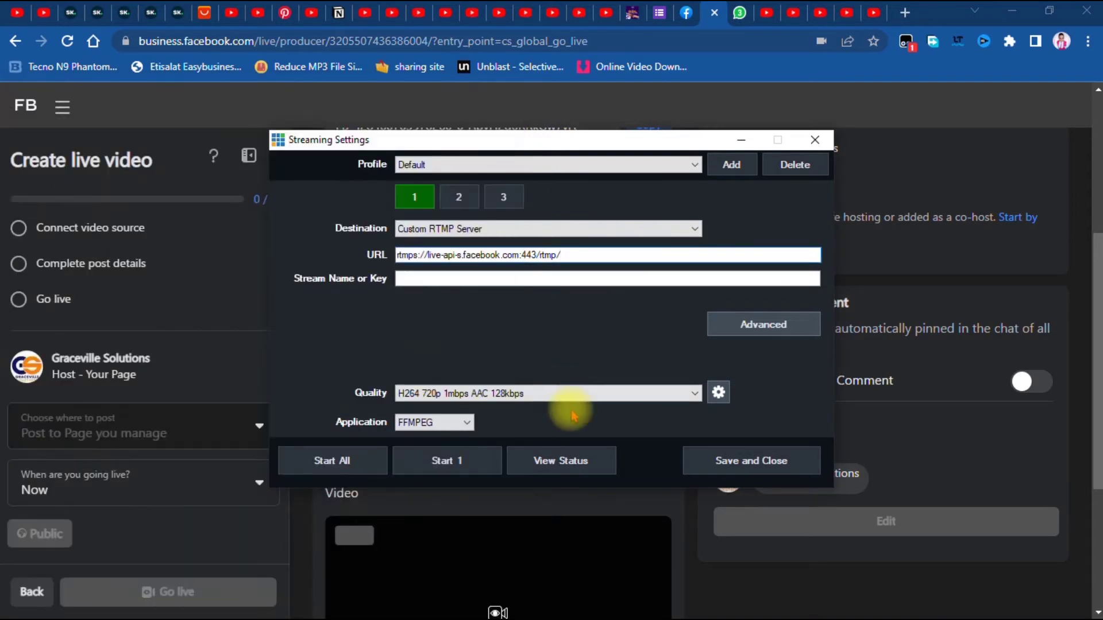
{"action": "key", "text": "super"}
{"action": "left_click", "coordinate": [931, 433]}
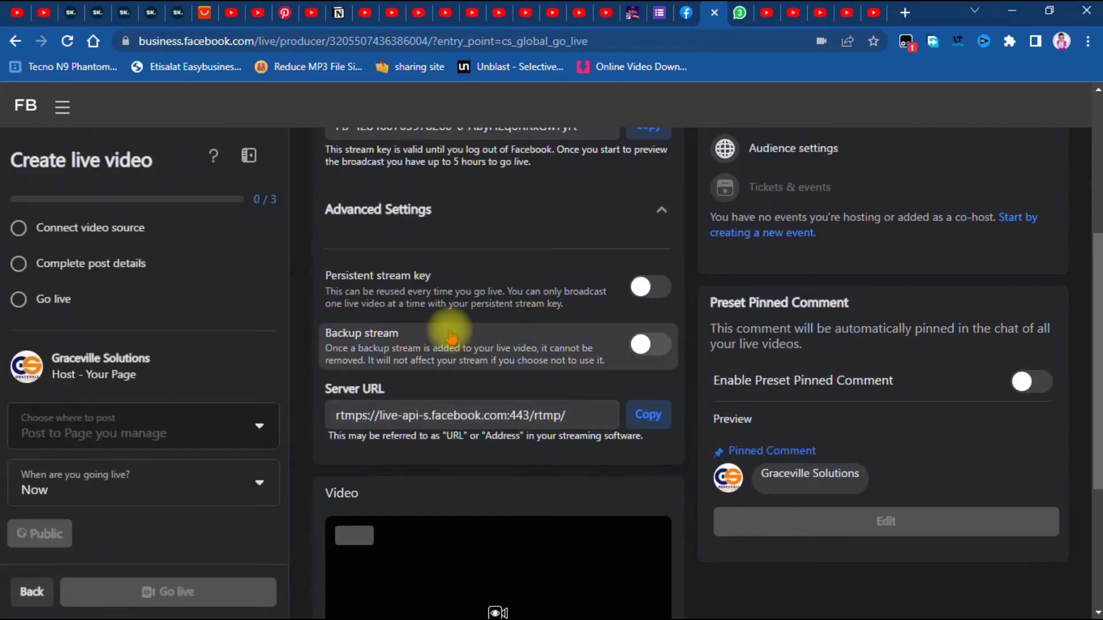
{"action": "scroll", "coordinate": [451, 333], "scroll_direction": "up", "scroll_amount": 4}
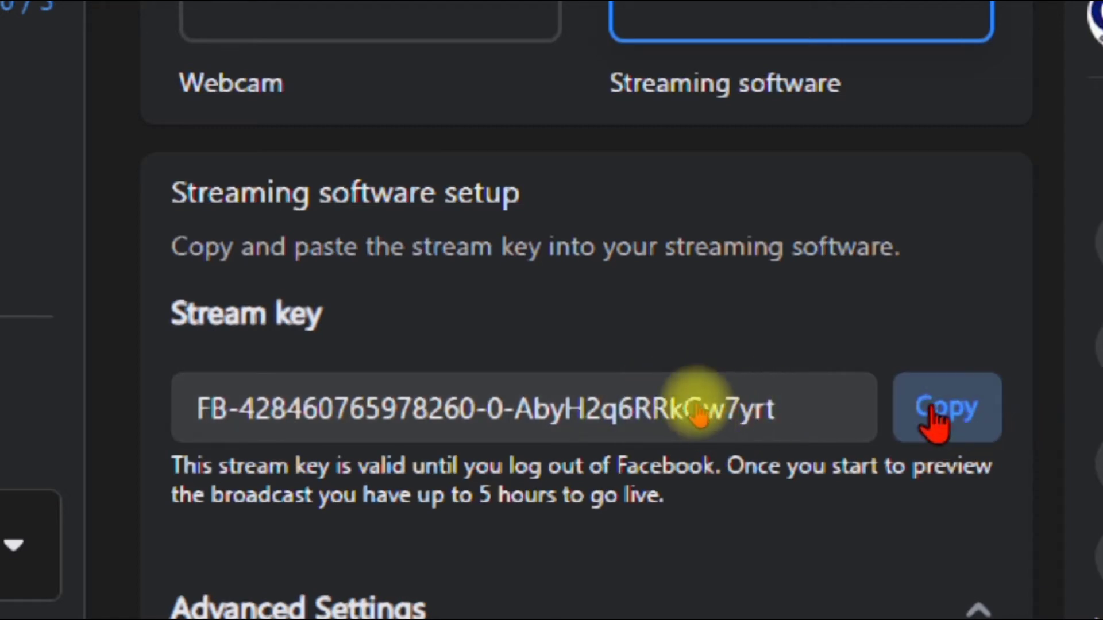
{"action": "left_click", "coordinate": [963, 422]}
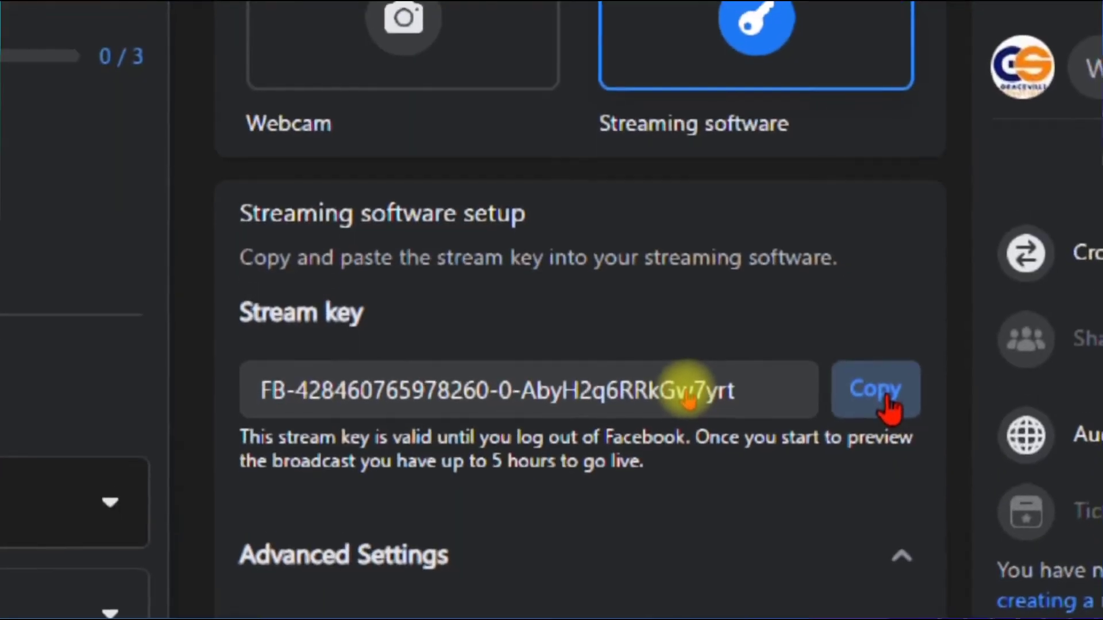
- Switch to vMix's Streaming Settings and paste the copied stream key as the Stream Name or Key
{"action": "key", "text": "super"}
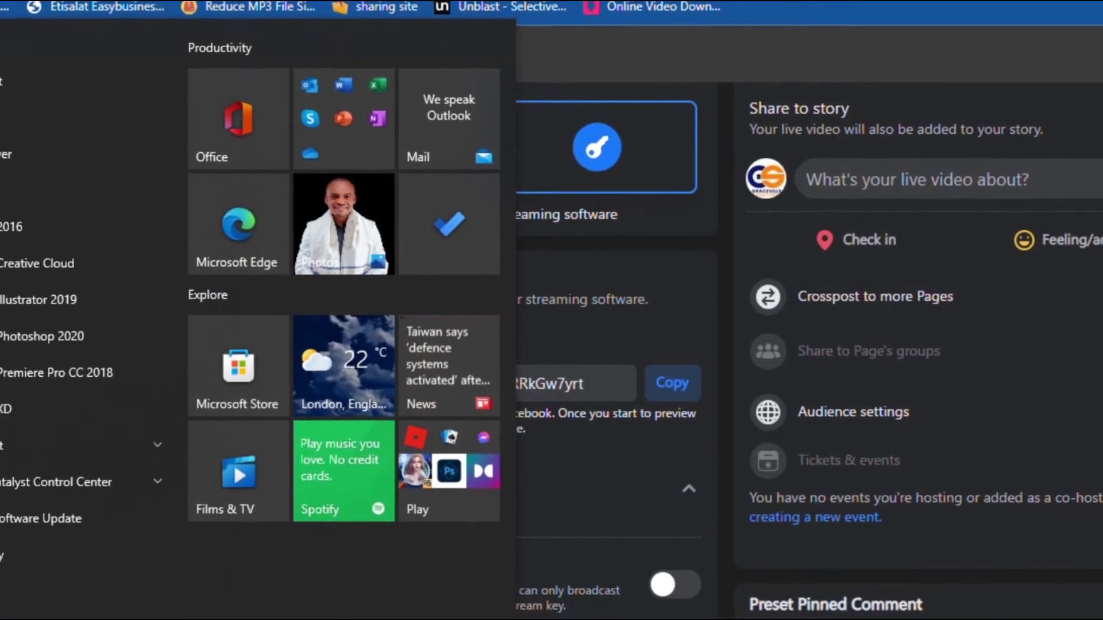
{"action": "left_click", "coordinate": [322, 560]}
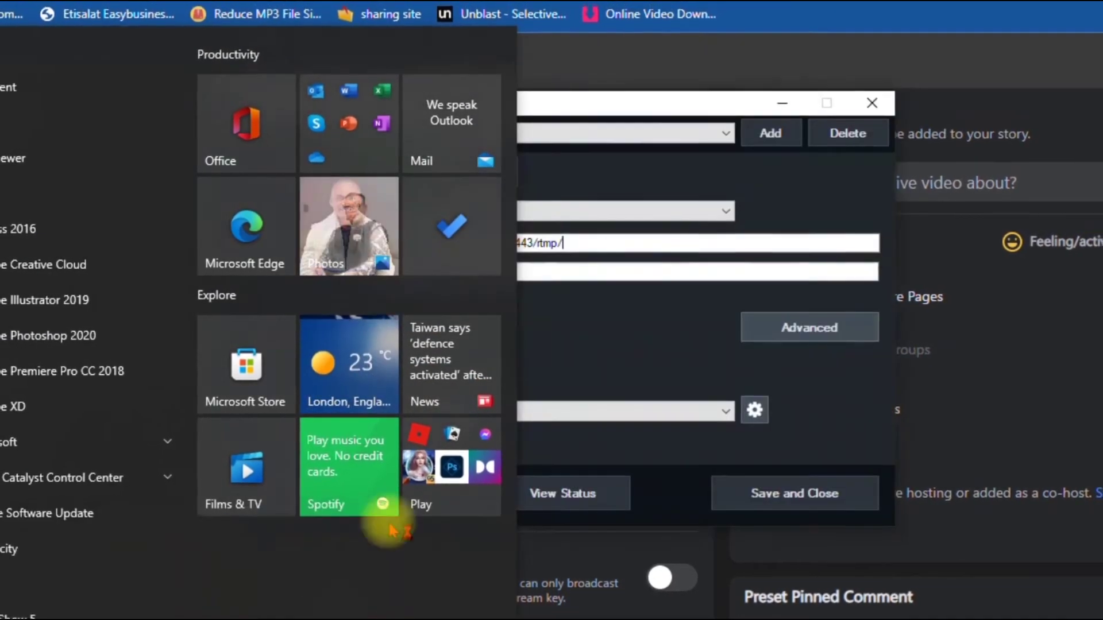
{"action": "left_click", "coordinate": [474, 273]}
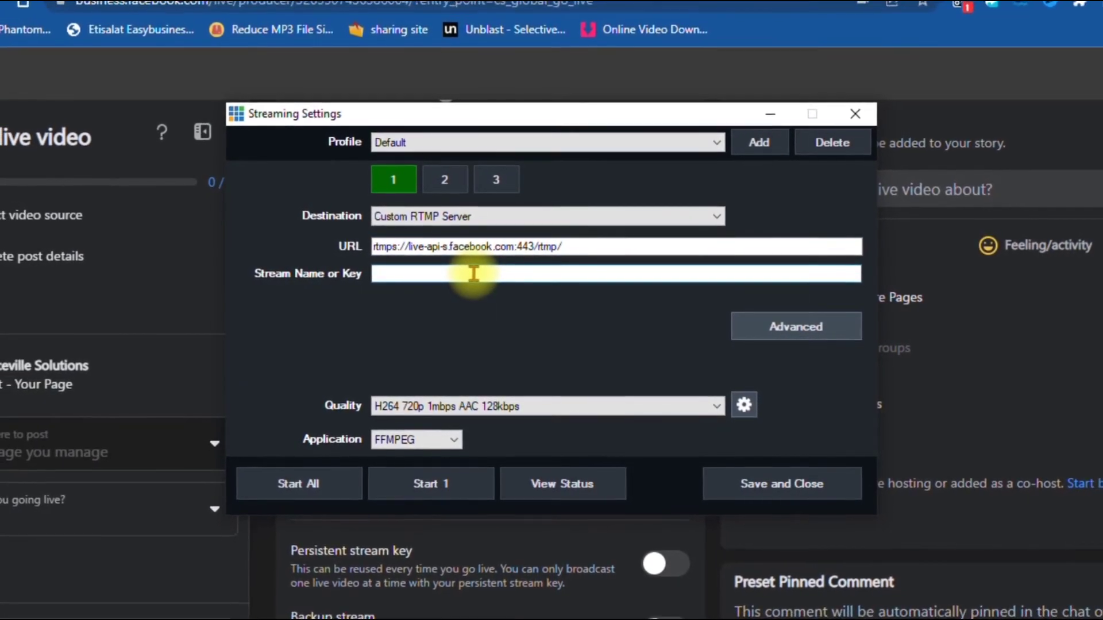
{"action": "key", "text": "ctrl+v"}
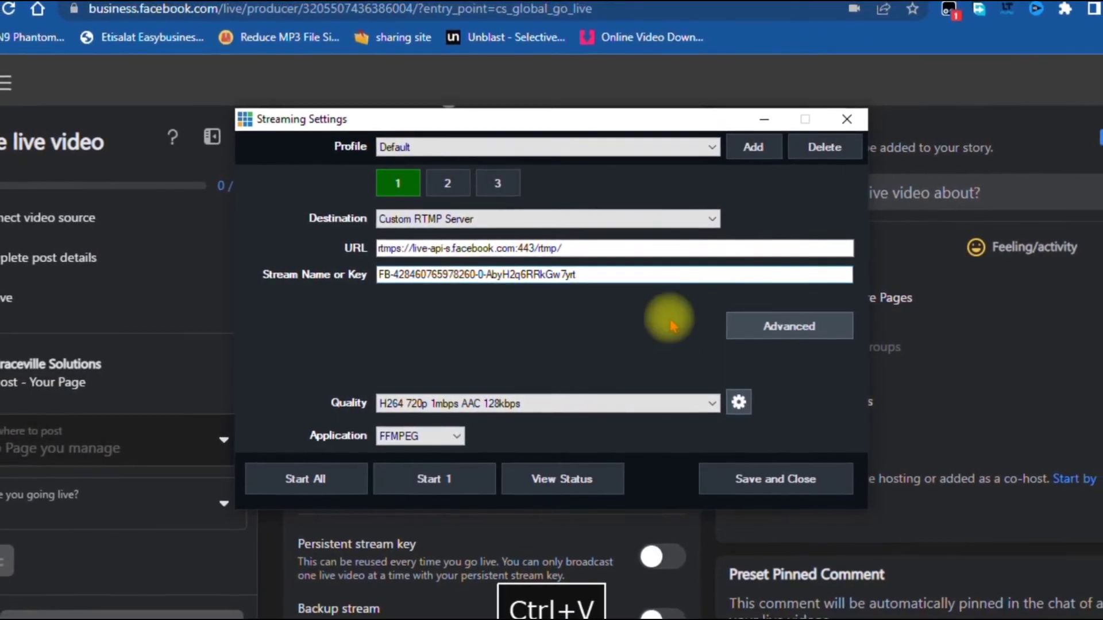
- Examine the advanced stream options for username, password and user agent, and dismiss them without changes
{"action": "left_click", "coordinate": [796, 340]}
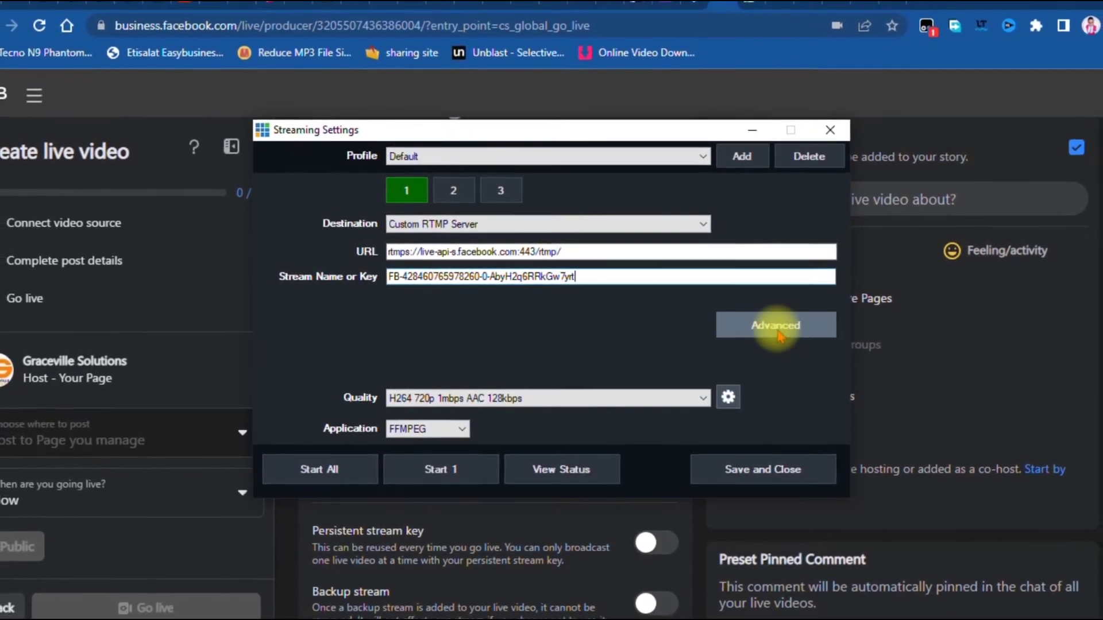
{"action": "left_click", "coordinate": [770, 324]}
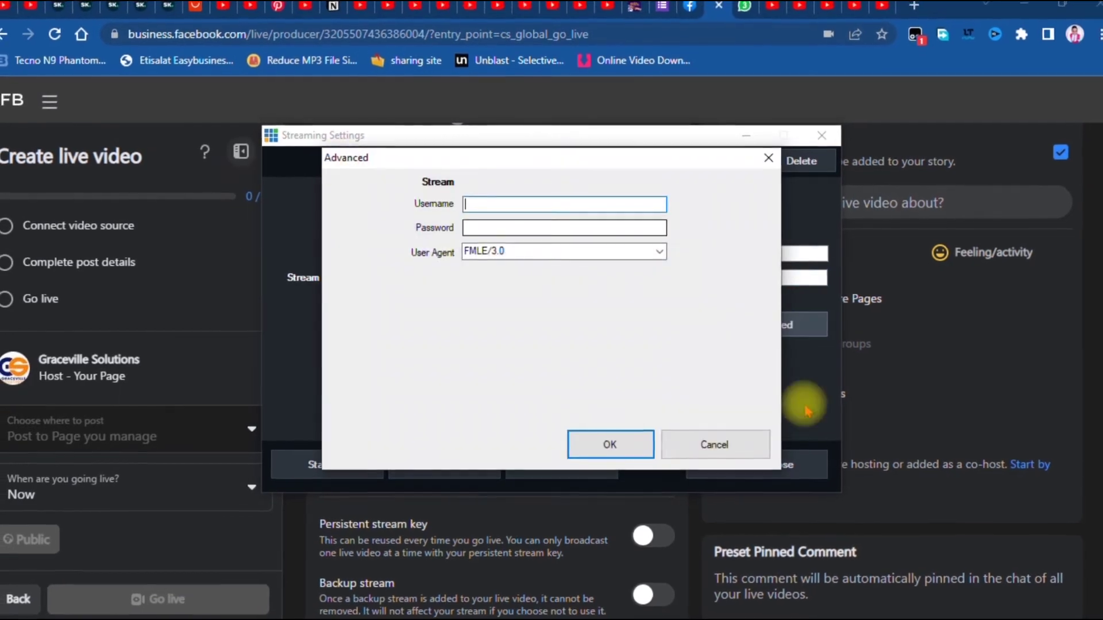
{"action": "left_click", "coordinate": [700, 454]}
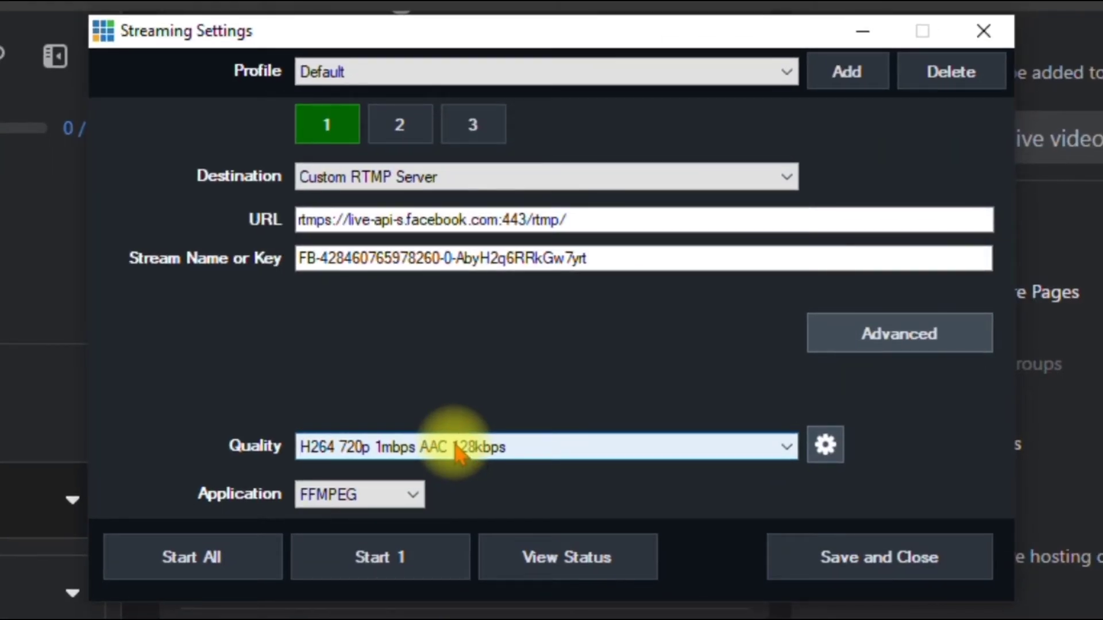
- Examine the available stream quality presets for the custom RTMP destination
{"action": "key", "text": "super+plus"}
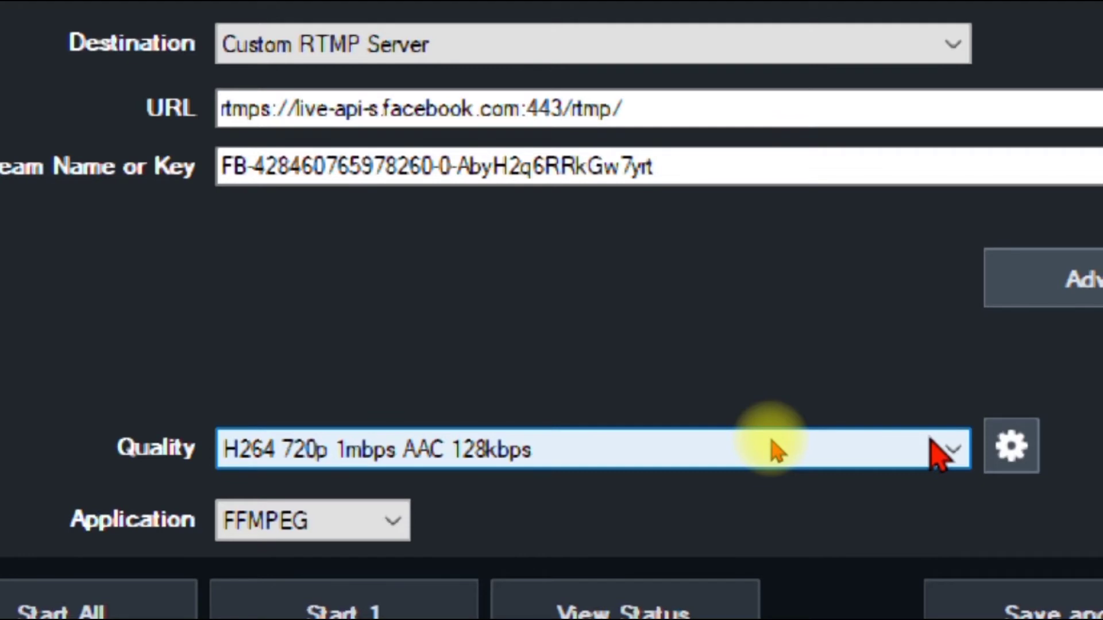
{"action": "left_click", "coordinate": [937, 454]}
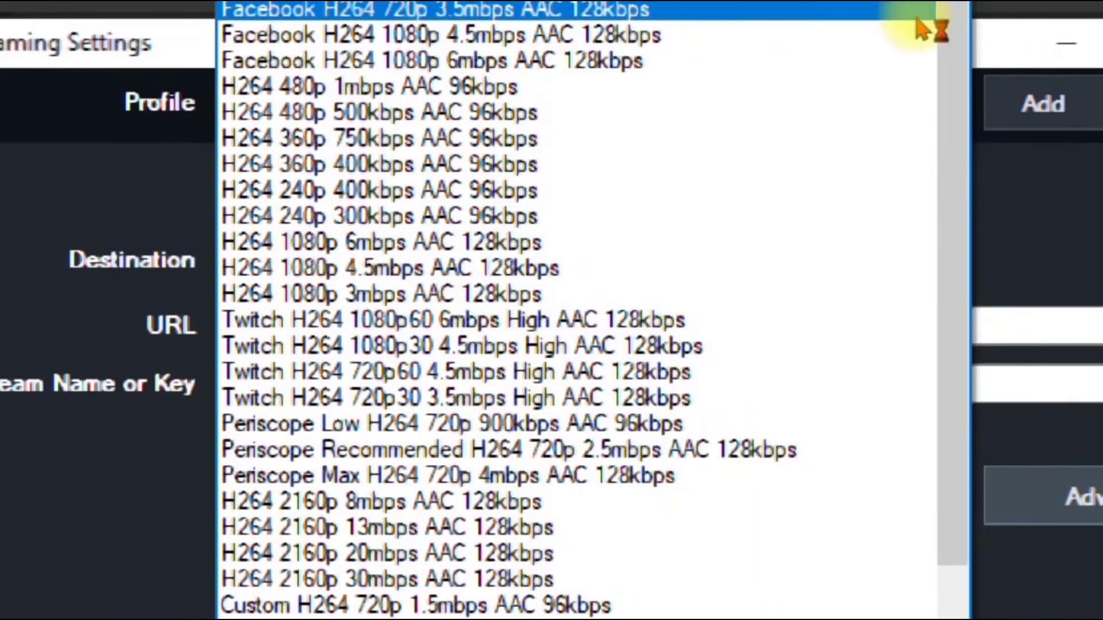
{"action": "left_click", "coordinate": [827, 189]}
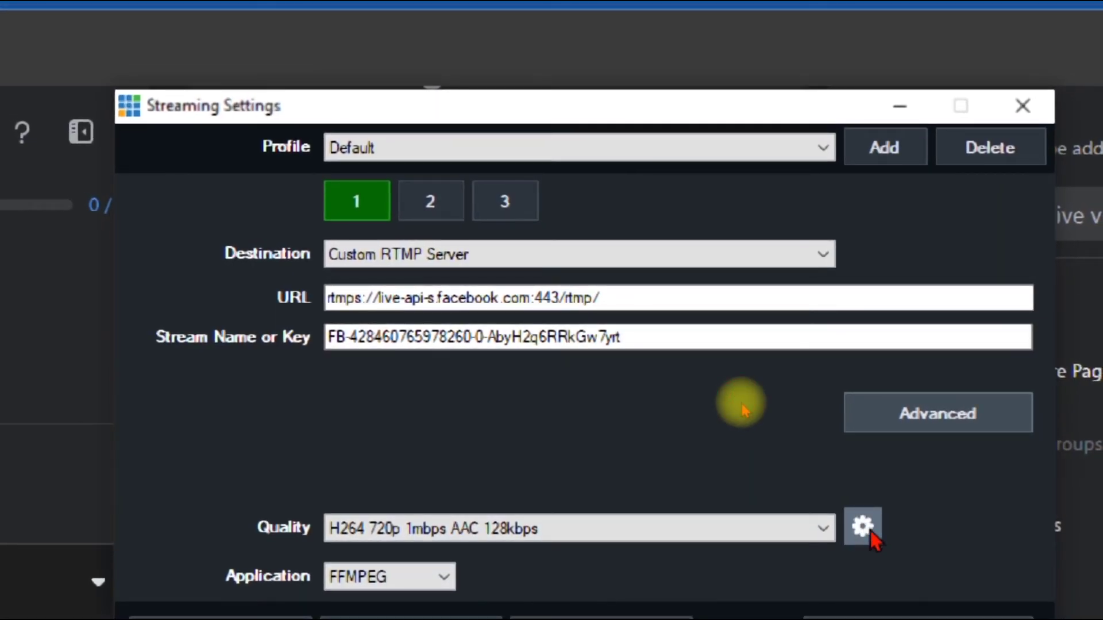
- Open the settings of the selected streaming quality preset and set the video bit rate to 500
{"action": "left_click", "coordinate": [862, 526]}
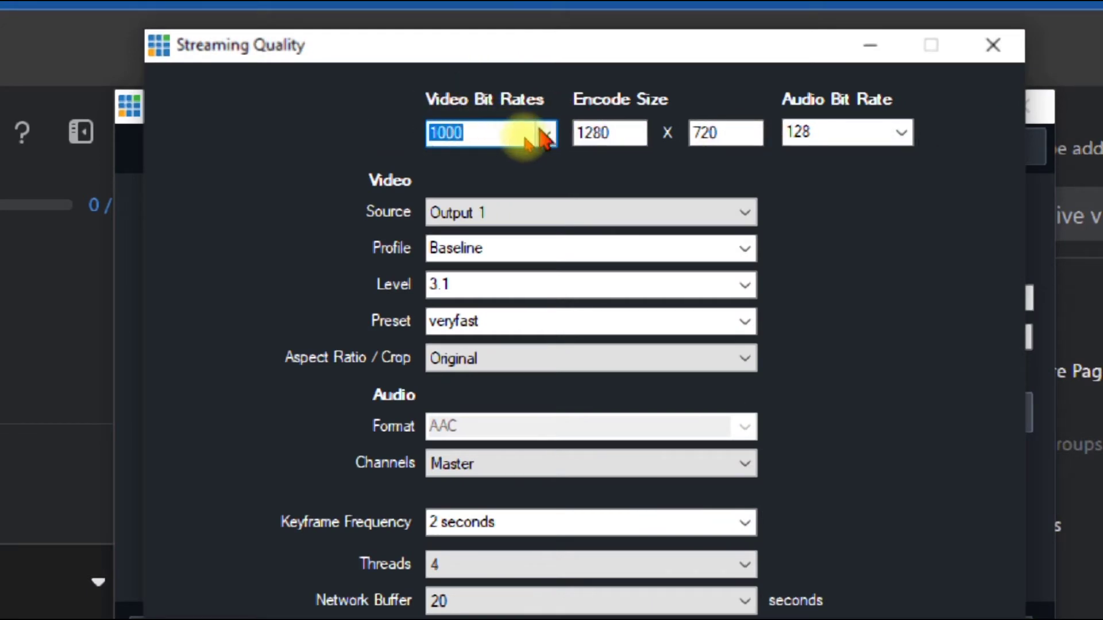
{"action": "left_click", "coordinate": [546, 134]}
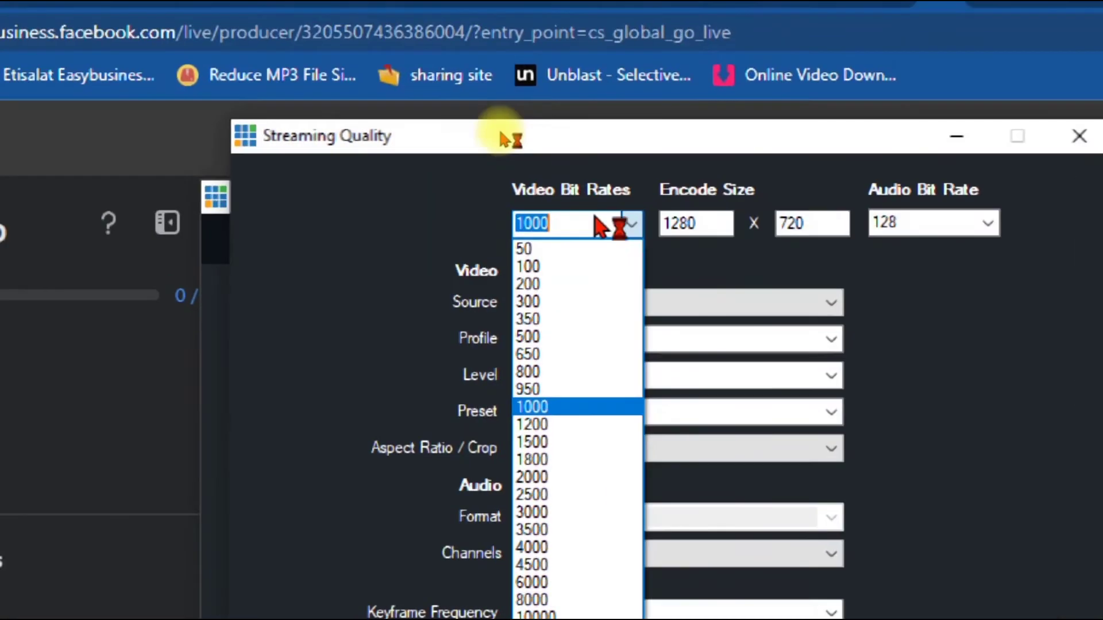
{"action": "left_click", "coordinate": [583, 354]}
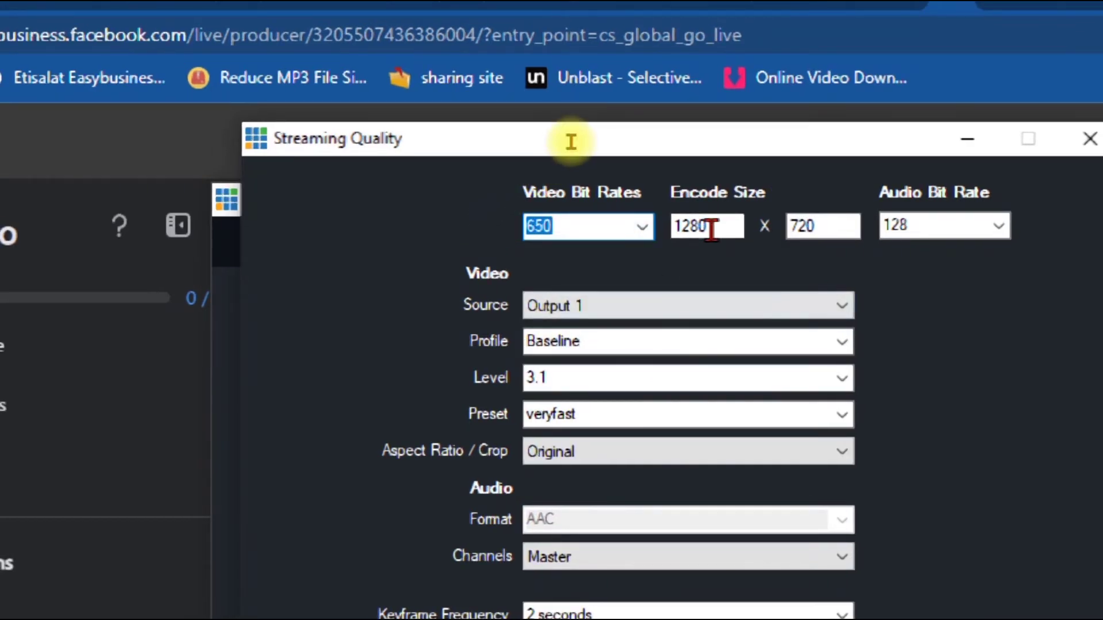
{"action": "left_click", "coordinate": [642, 230]}
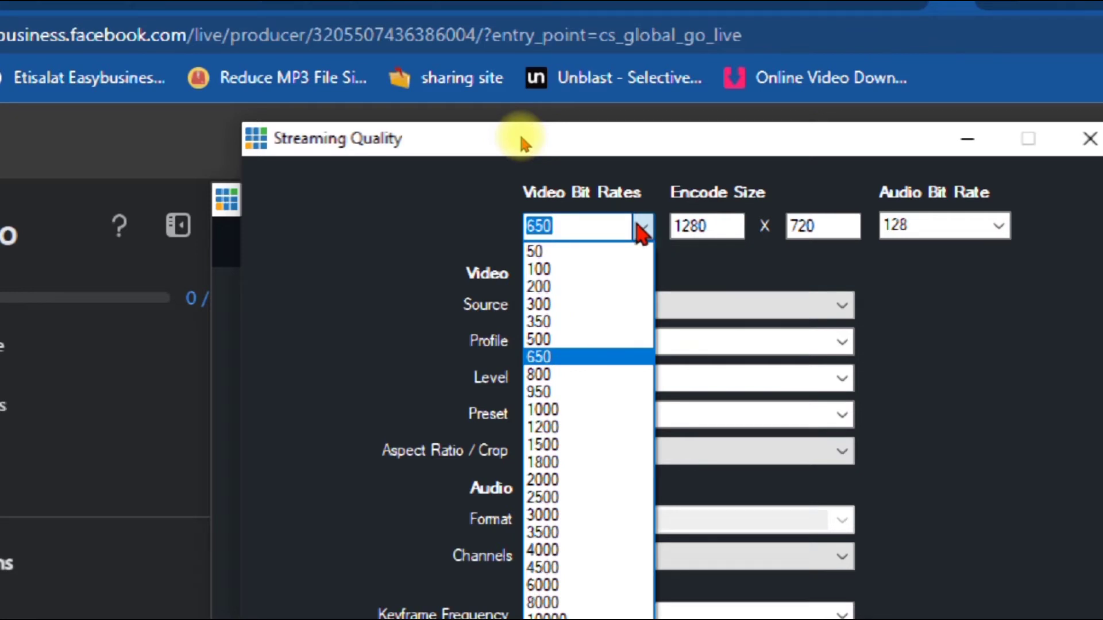
{"action": "left_click", "coordinate": [589, 340]}
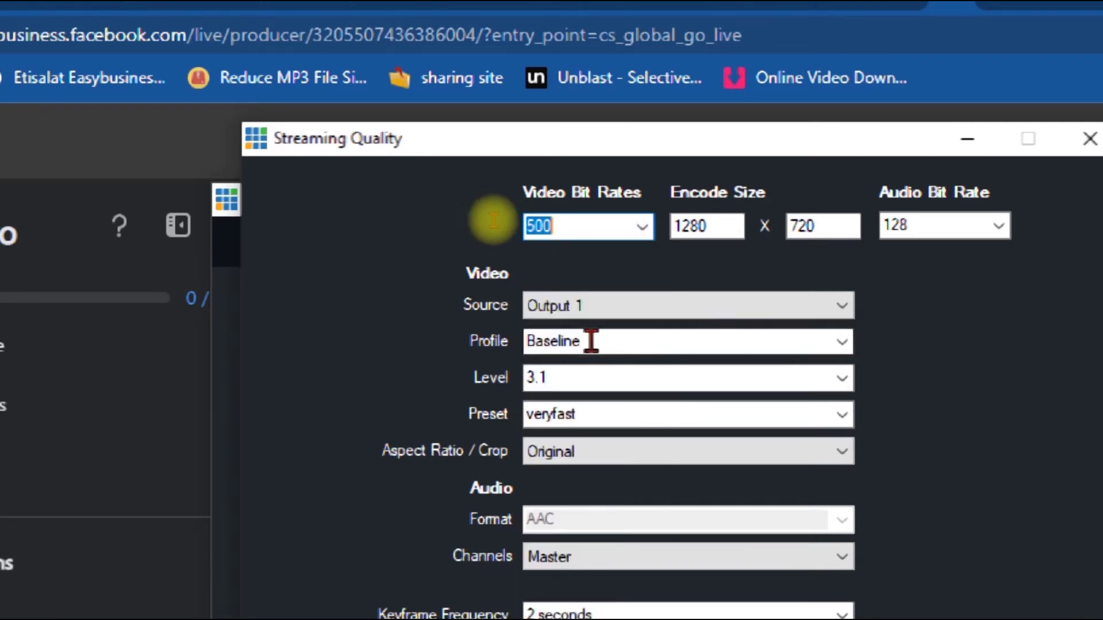
- Set the encode size to 640 x 360, then save the quality preset and the streaming settings
{"action": "double_click", "coordinate": [713, 226]}
{"action": "type", "text": "6"}
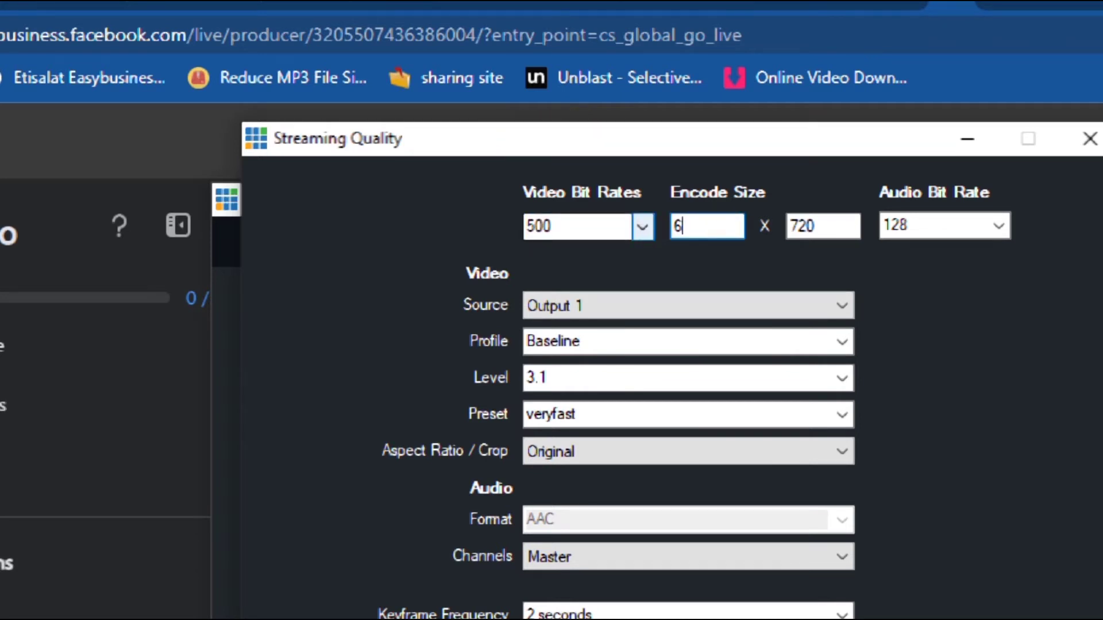
{"action": "type", "text": "40"}
{"action": "key", "text": "Tab"}
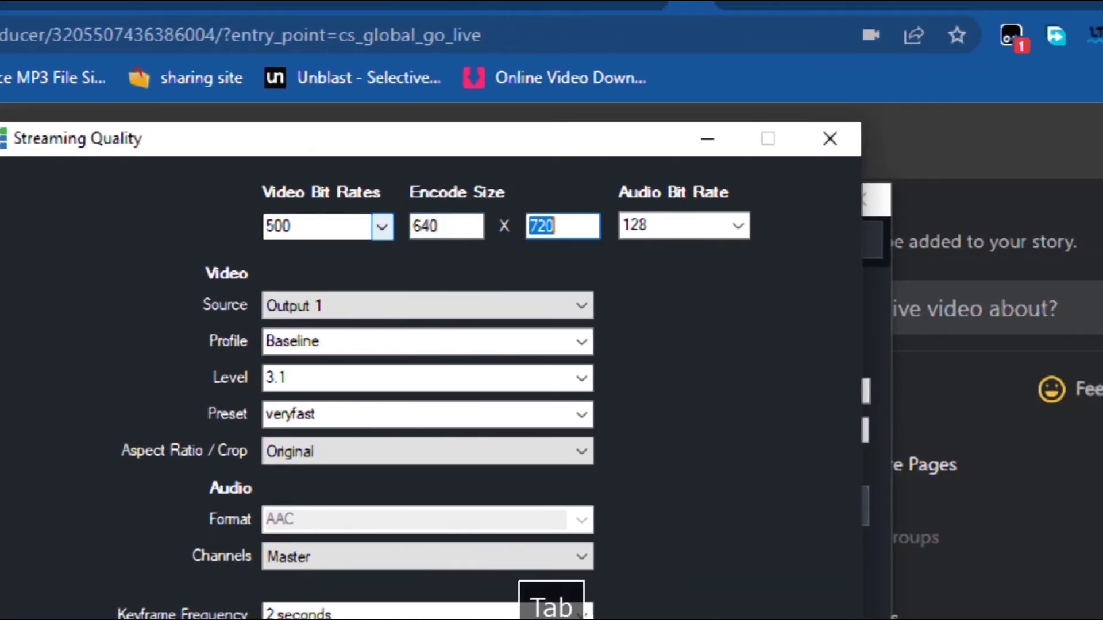
{"action": "type", "text": "360"}
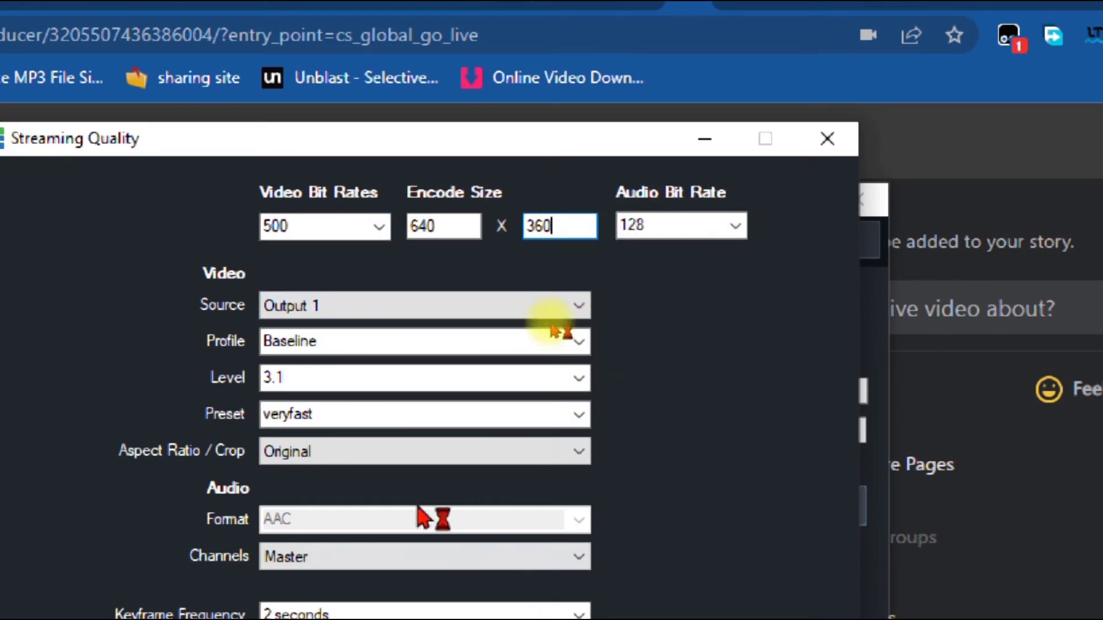
{"action": "key", "text": "Escape"}
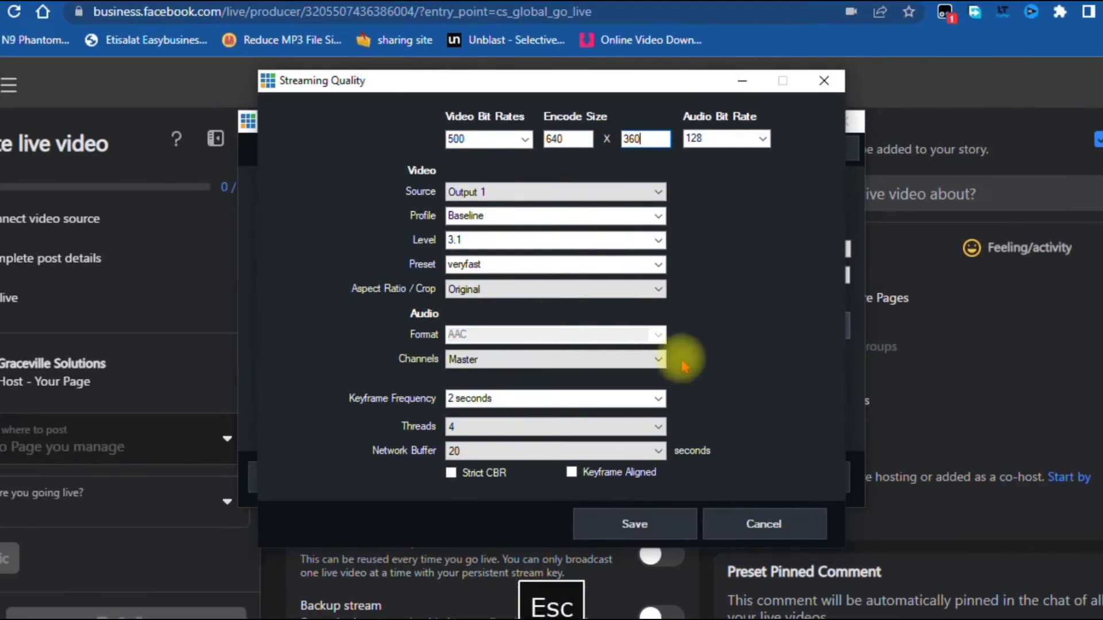
{"action": "left_click", "coordinate": [394, 402]}
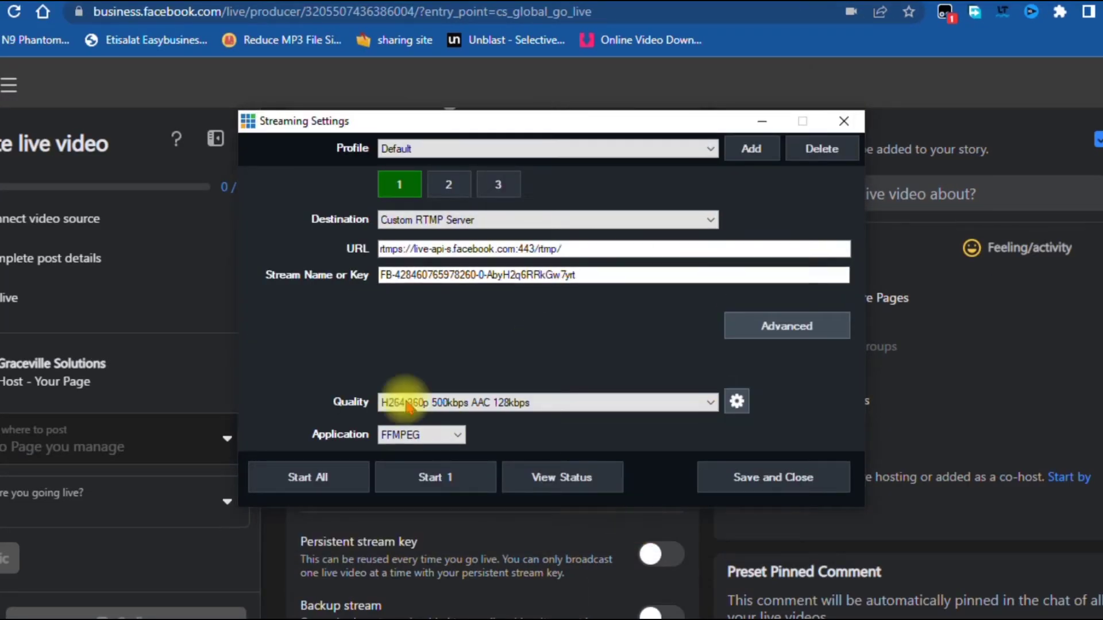
{"action": "scroll", "coordinate": [492, 405], "scroll_direction": "down", "scroll_amount": 2}
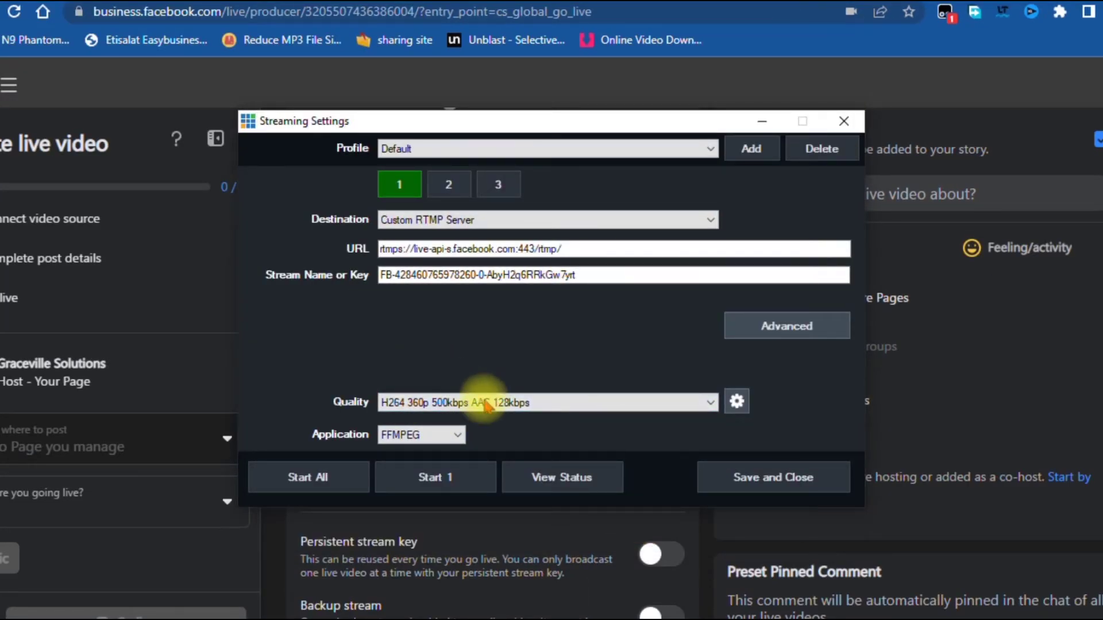
{"action": "left_click", "coordinate": [767, 479]}
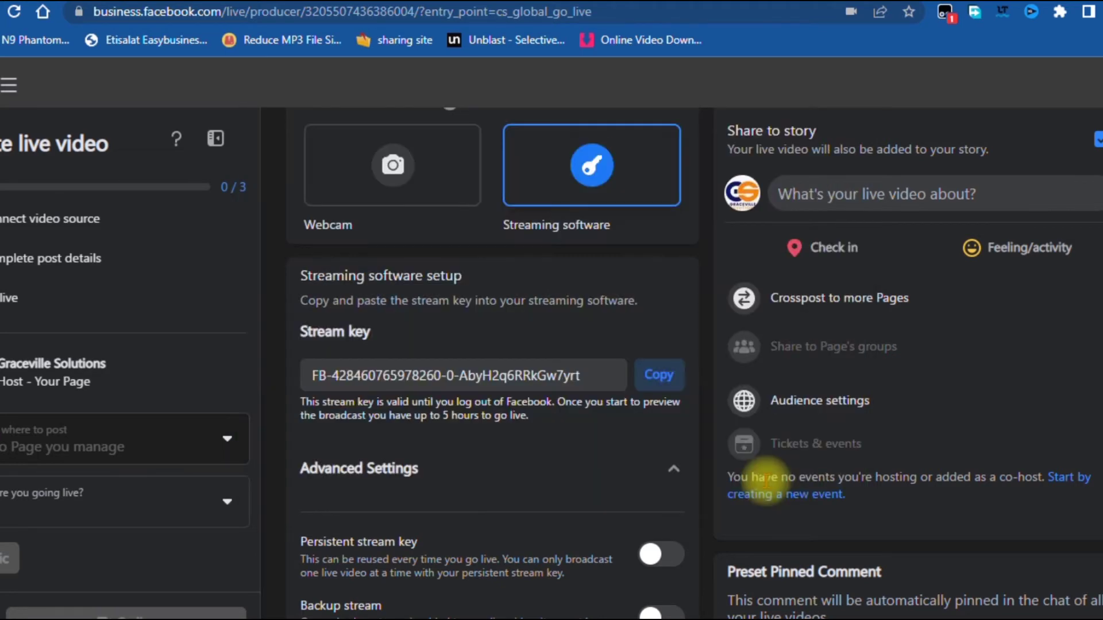
- Enable the persistent stream key in the Facebook live producer's advanced settings and copy the new key
{"action": "scroll", "coordinate": [593, 391], "scroll_direction": "down", "scroll_amount": 3}
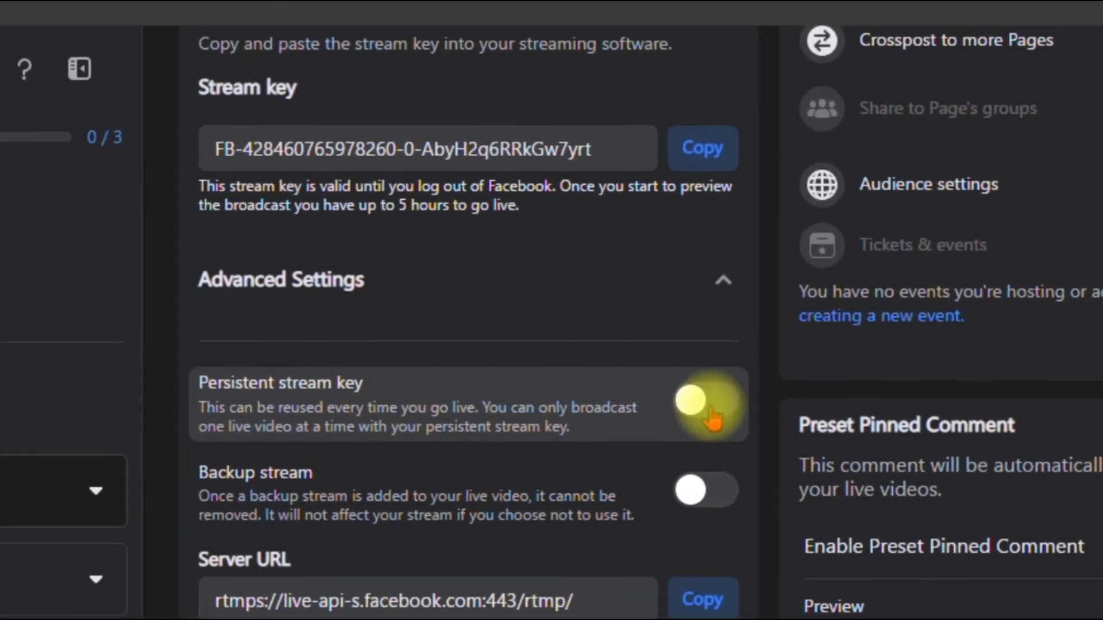
{"action": "left_click", "coordinate": [714, 414]}
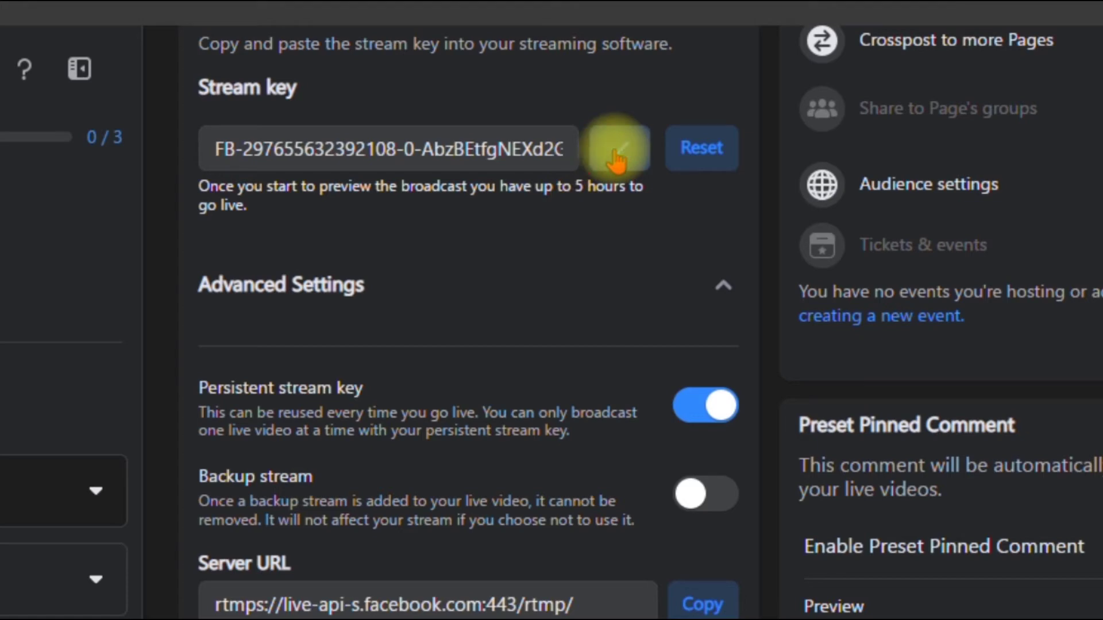
- Switch to vMix, replace the Stream Name or Key with the copied persistent stream key, and save the streaming settings
{"action": "key", "text": "super"}
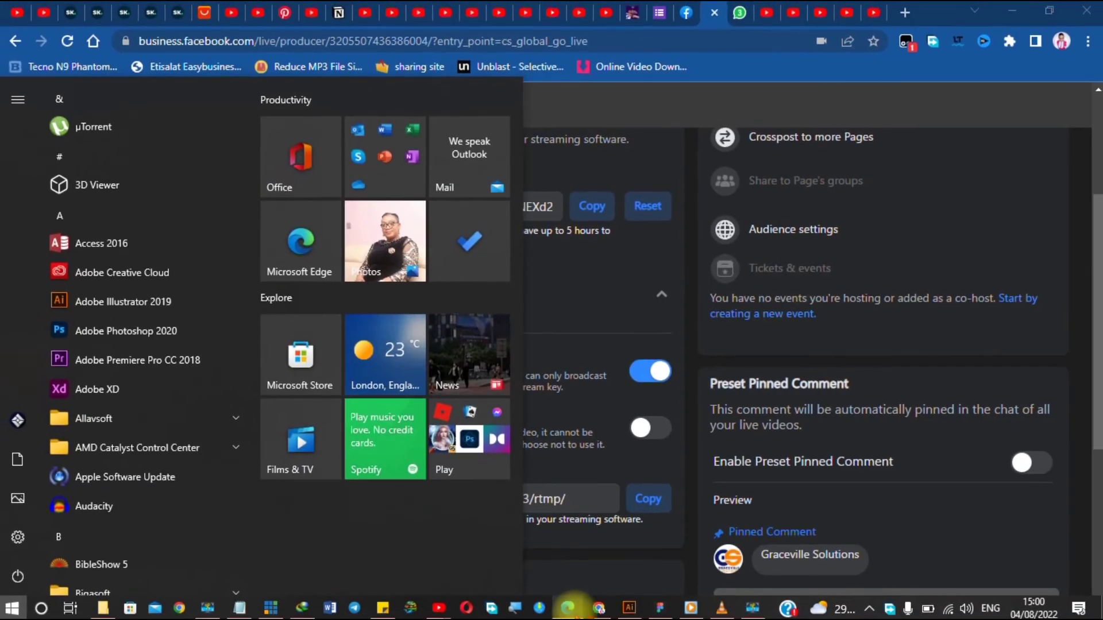
{"action": "left_click", "coordinate": [271, 607]}
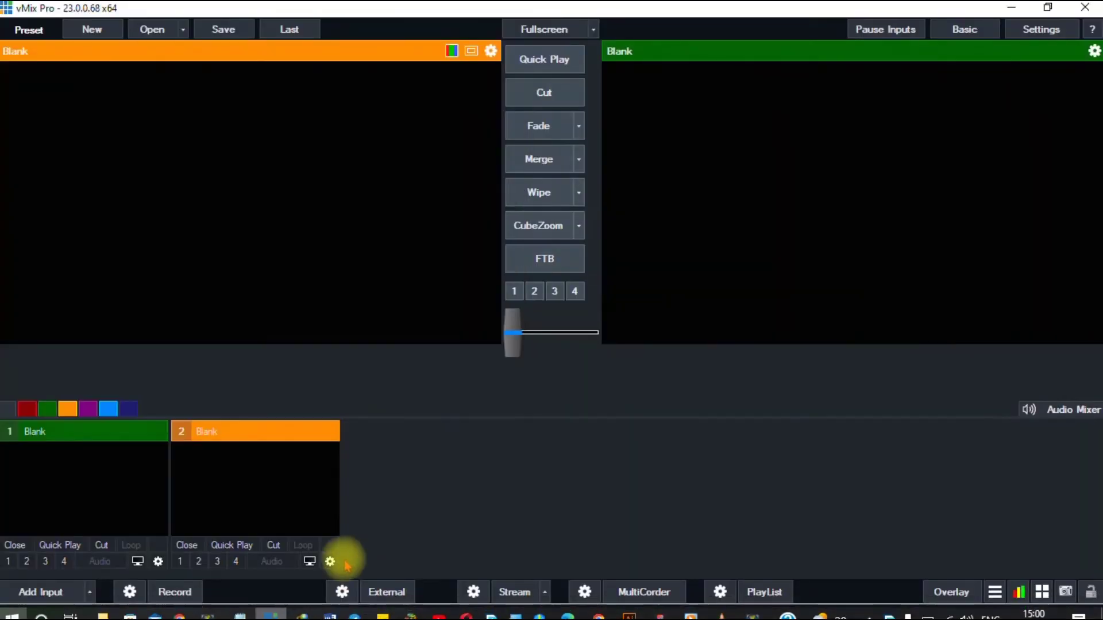
{"action": "left_click", "coordinate": [474, 591]}
{"action": "left_click_drag", "start_coordinate": [584, 278], "coordinate": [323, 276]}
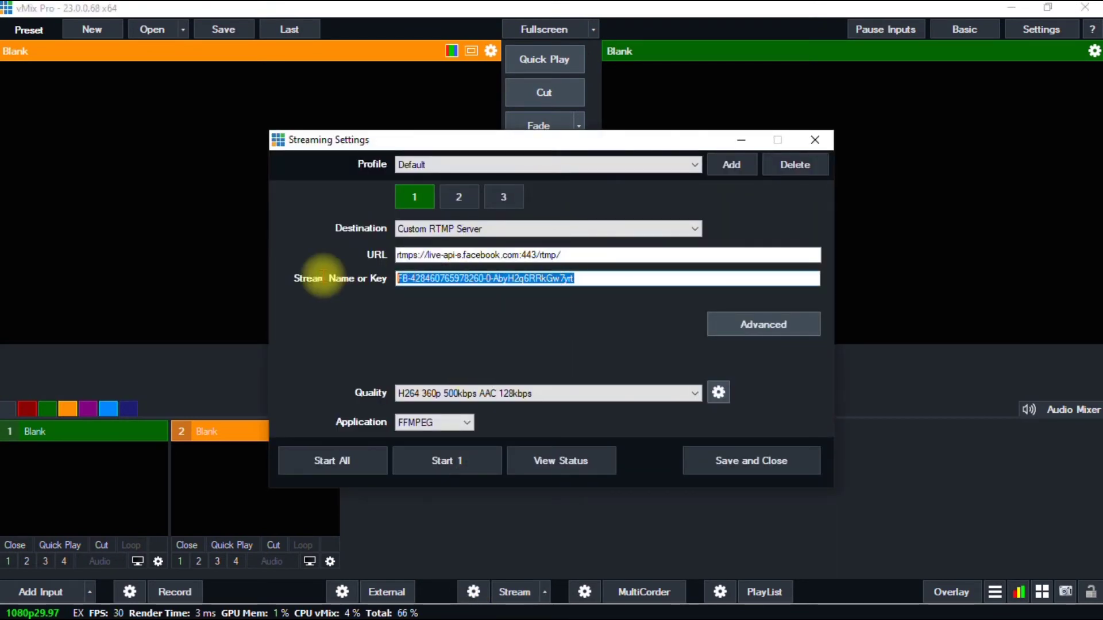
{"action": "key", "text": "ctrl+v"}
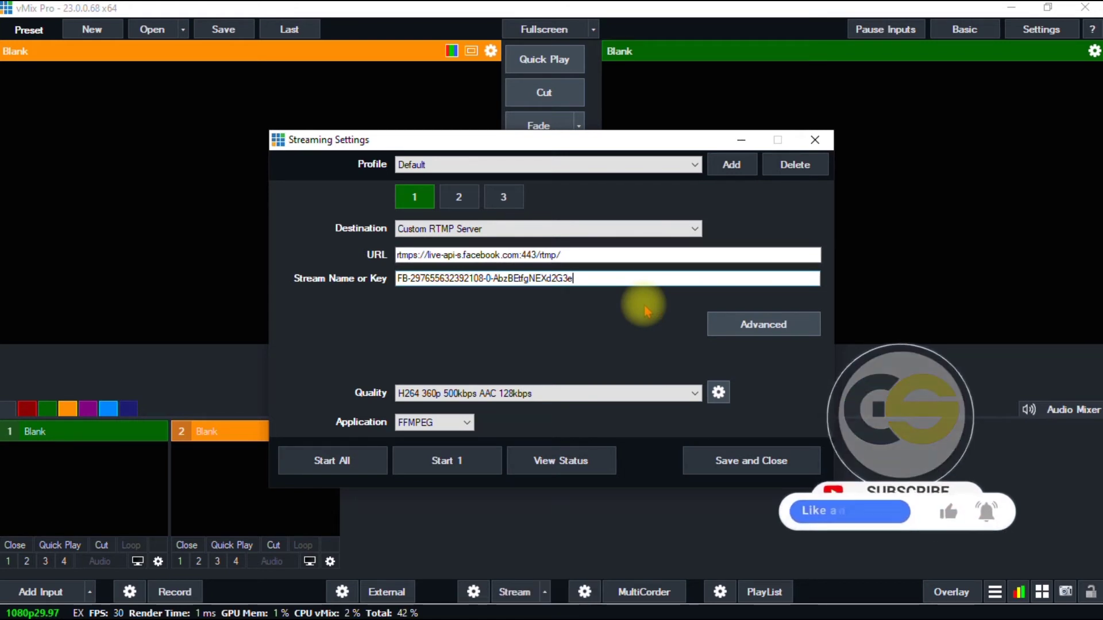
{"action": "left_click", "coordinate": [737, 461]}
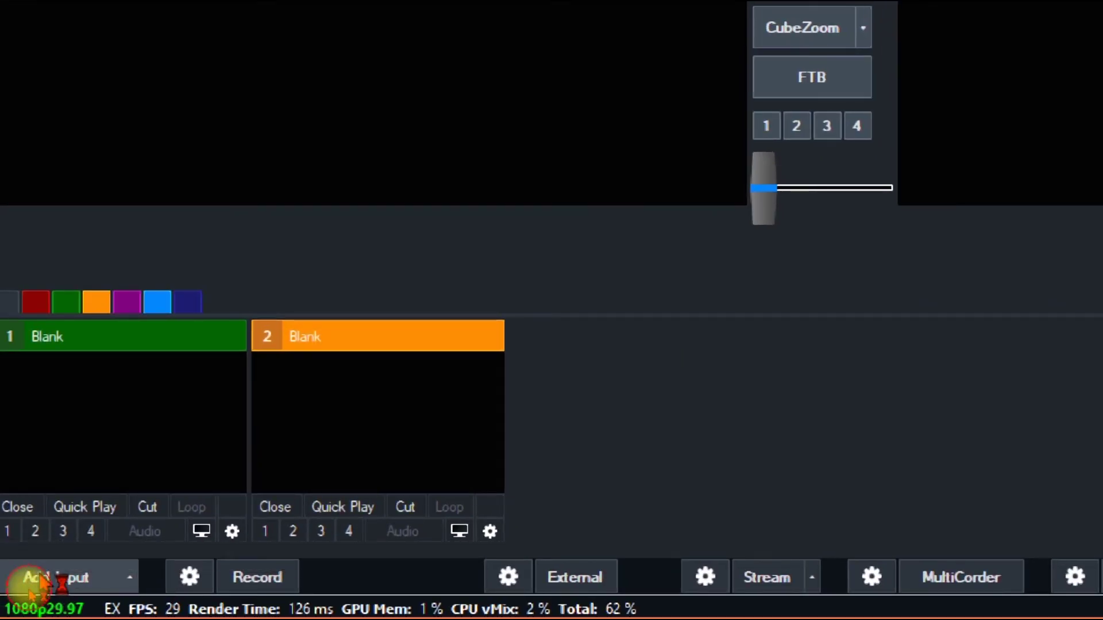
- Start adding a new input of the Video type and browse for its source file
{"action": "key", "text": "Escape"}
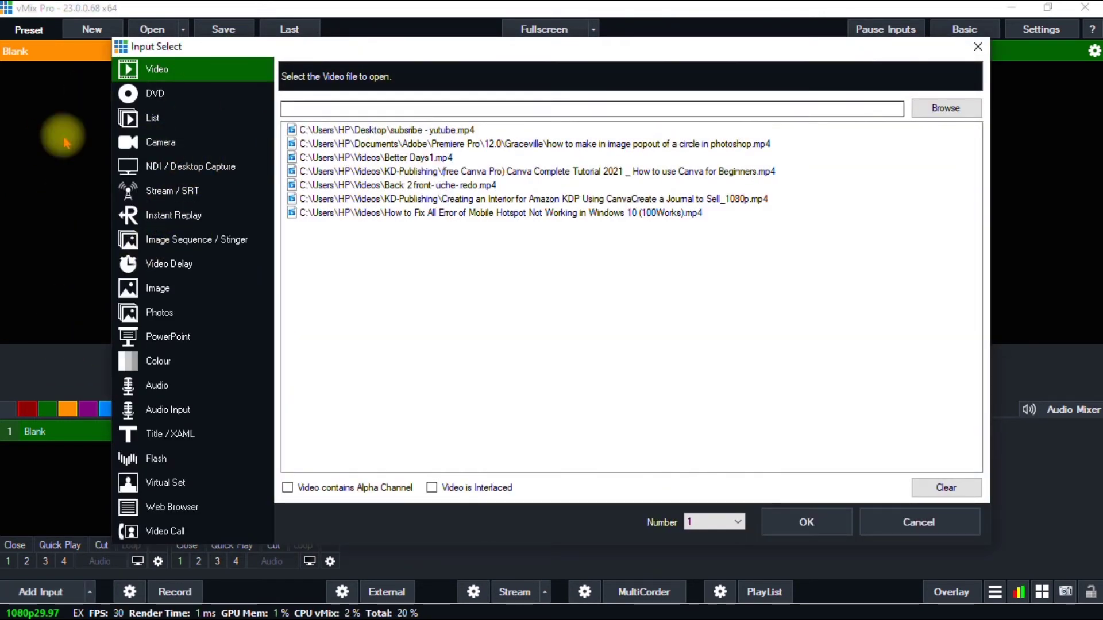
{"action": "left_click", "coordinate": [164, 95]}
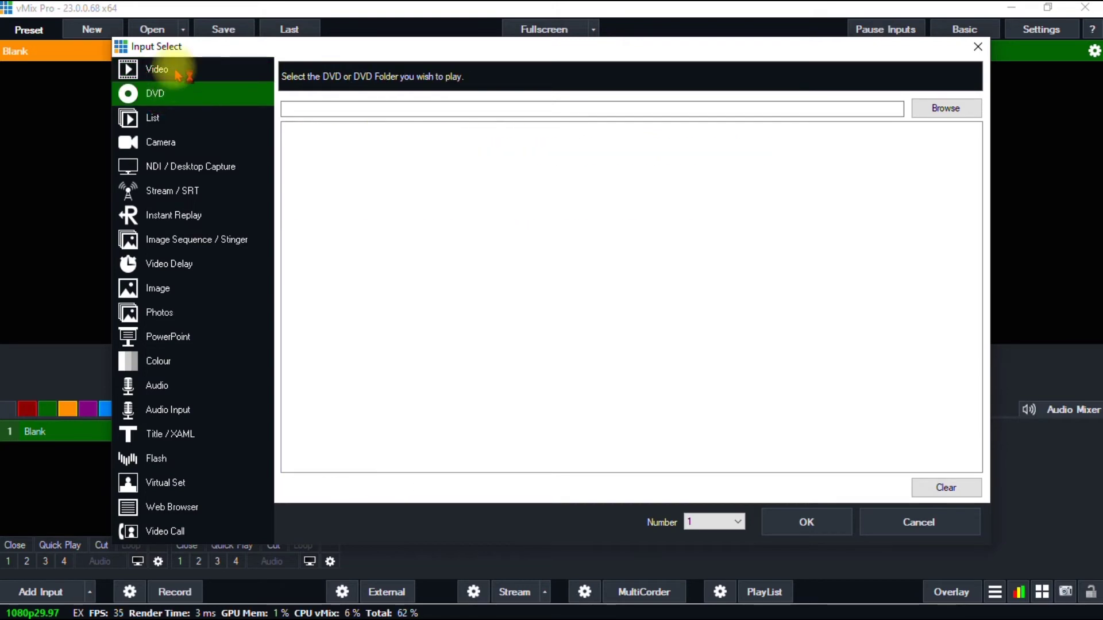
{"action": "left_click", "coordinate": [177, 74]}
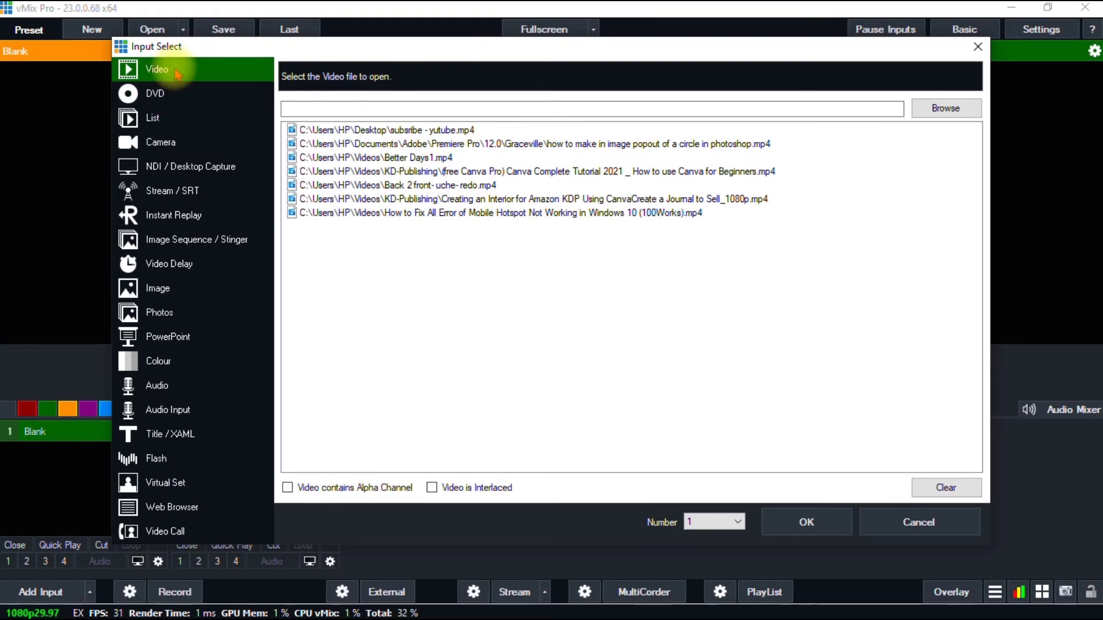
{"action": "key", "text": "super+plus"}
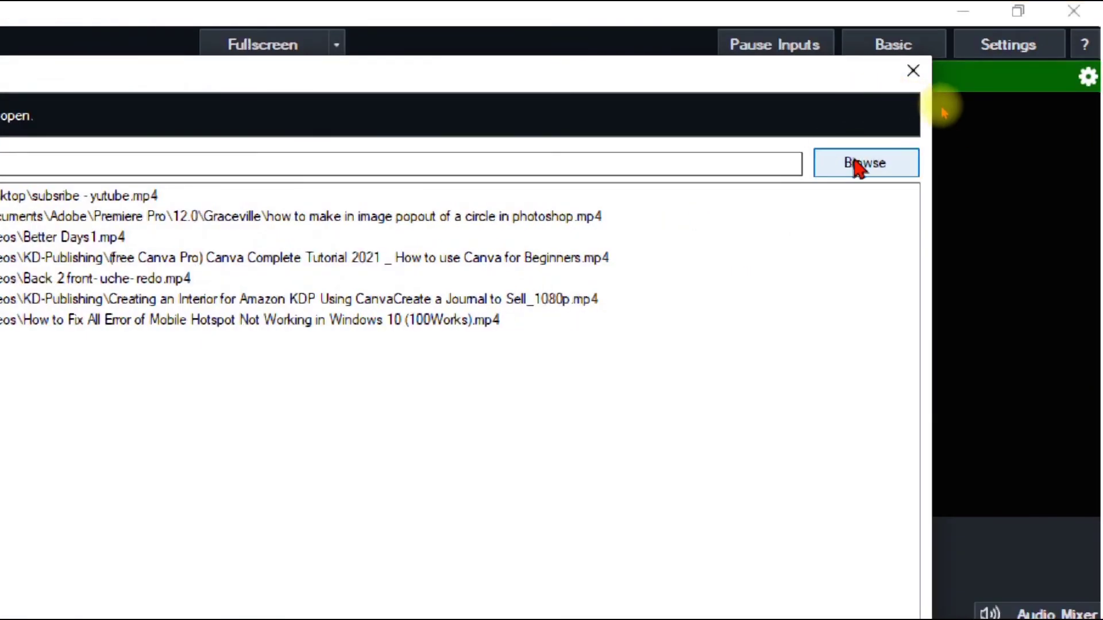
{"action": "left_click", "coordinate": [859, 167]}
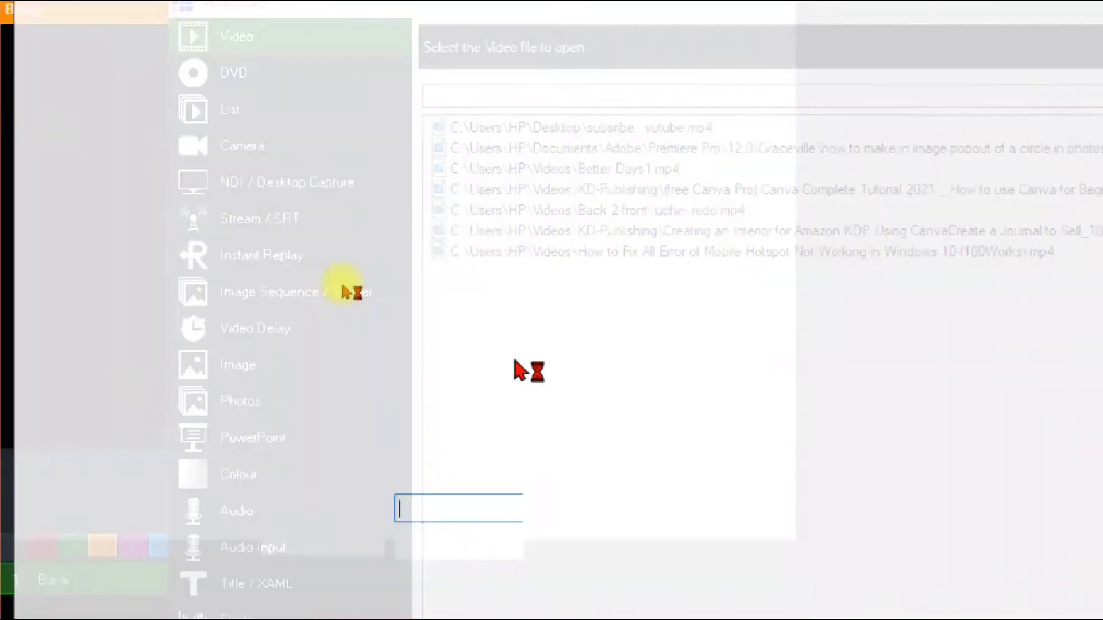
{"action": "key", "text": "Escape"}
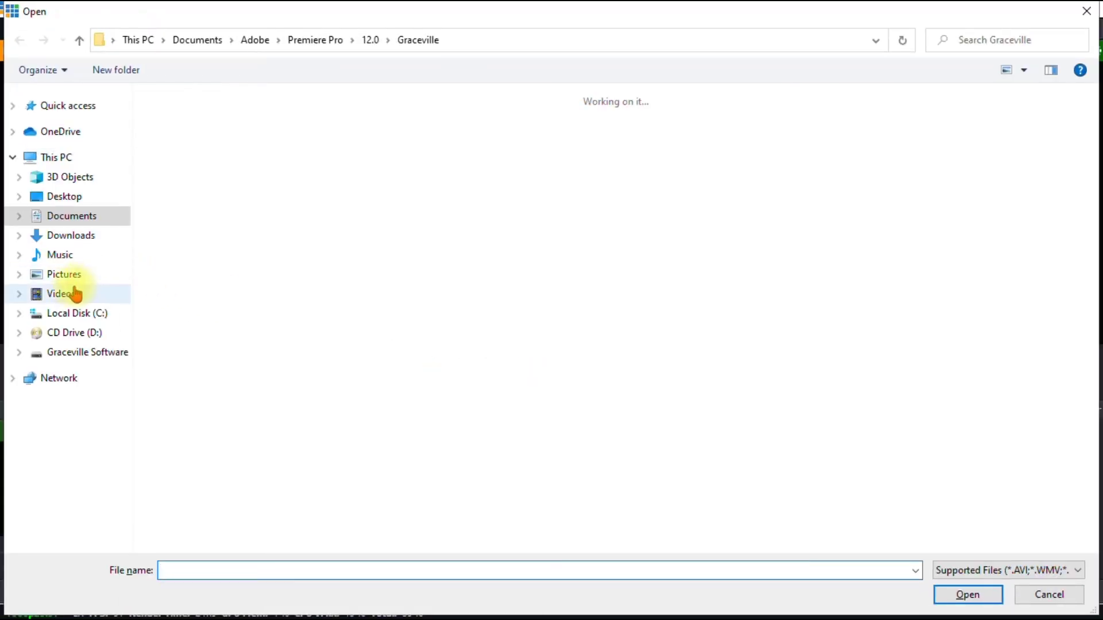
- Add "design a birthday flyer in photoshop.mp4" from Documents > Adobe > Premiere Pro > 12.0 > Graceville as the video input
{"action": "left_click", "coordinate": [74, 293]}
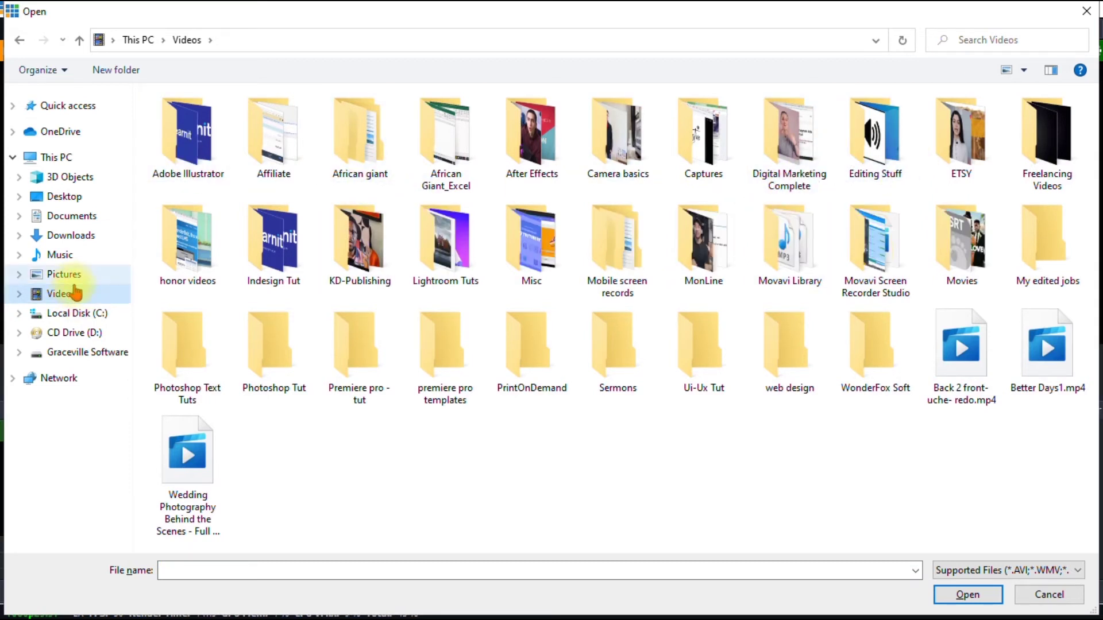
{"action": "left_click", "coordinate": [71, 216]}
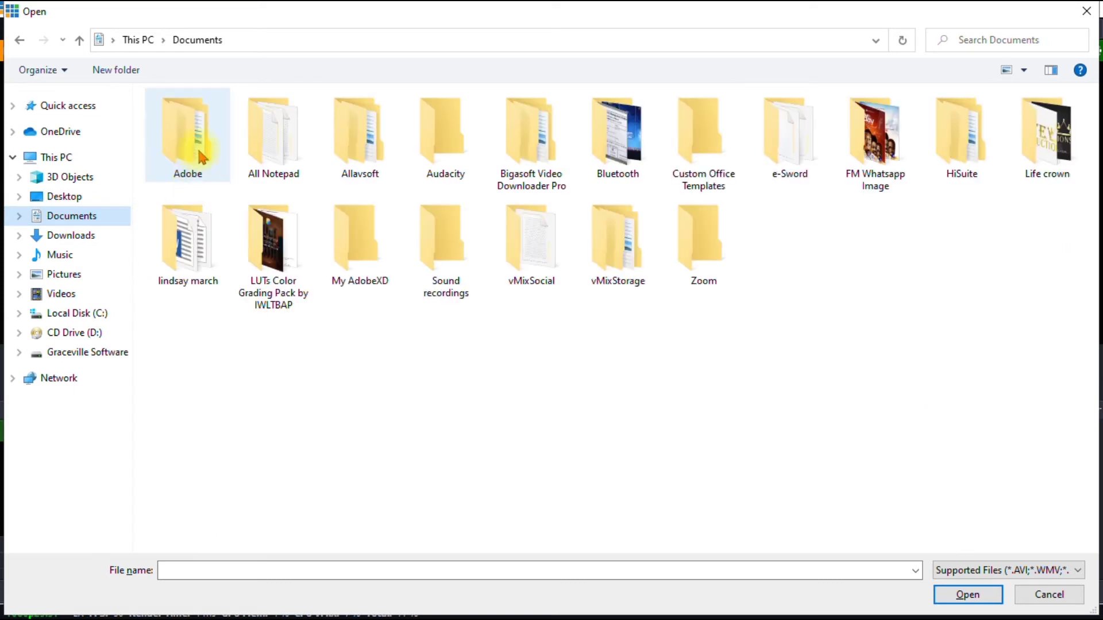
{"action": "double_click", "coordinate": [200, 154]}
{"action": "double_click", "coordinate": [178, 169]}
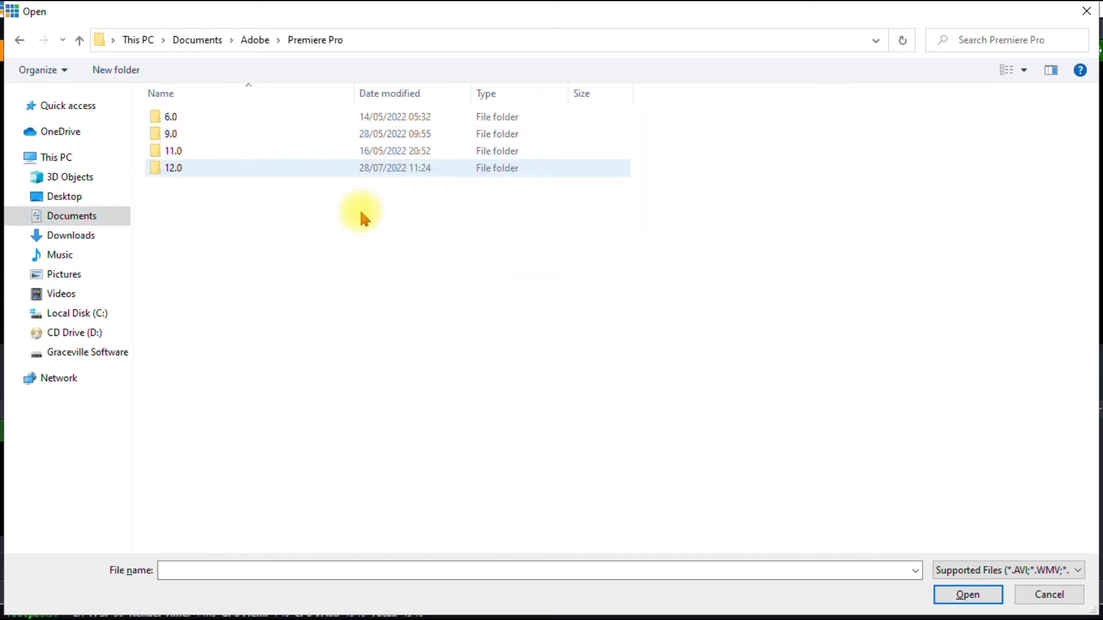
{"action": "double_click", "coordinate": [216, 170]}
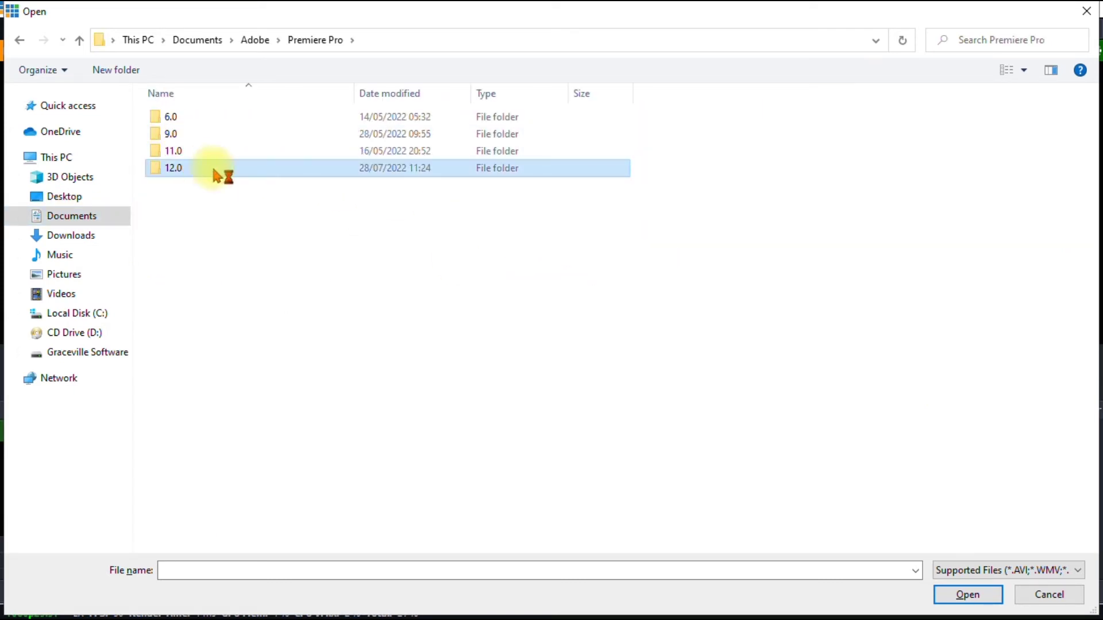
{"action": "double_click", "coordinate": [668, 148]}
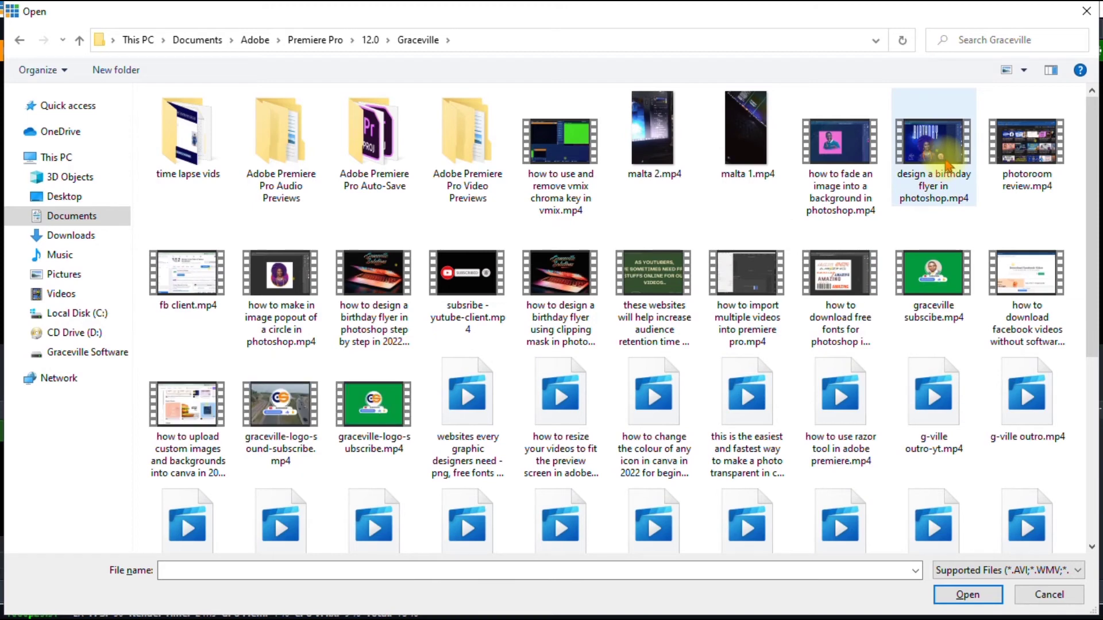
{"action": "double_click", "coordinate": [904, 154]}
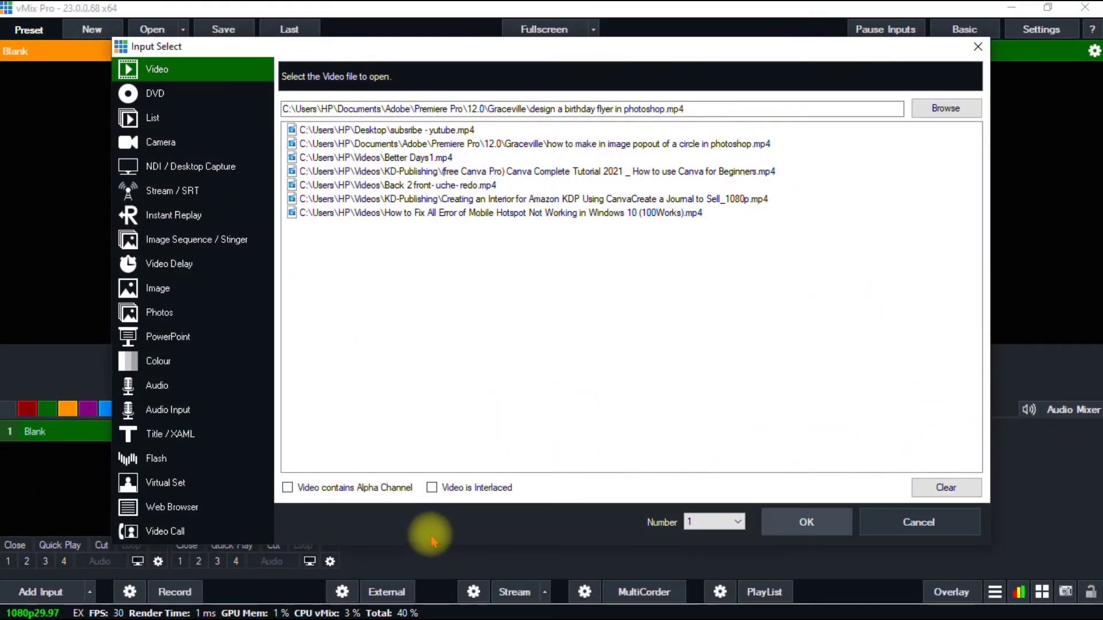
{"action": "key", "text": "Return"}
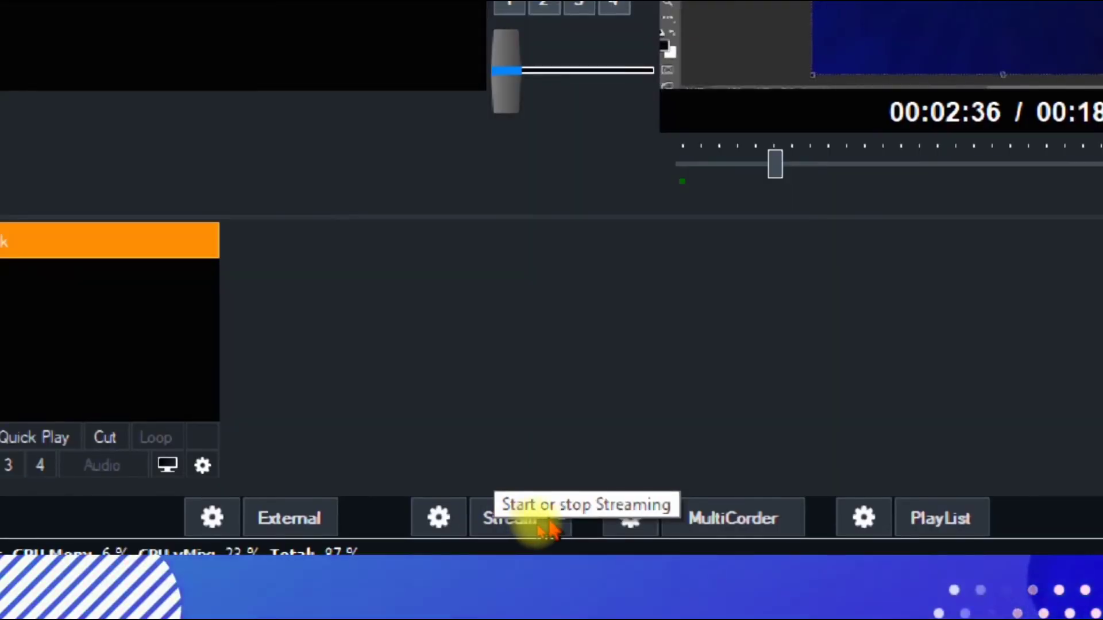
- Start streaming the playing video to the configured custom RTMP destination
{"action": "left_click", "coordinate": [551, 529]}
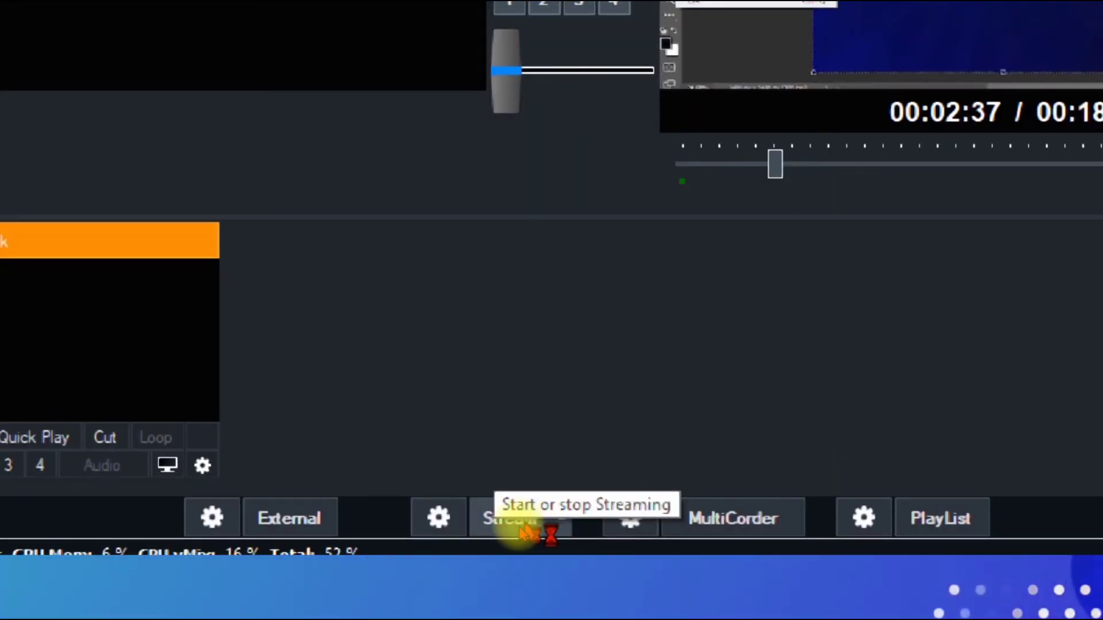
{"action": "key", "text": "Escape"}
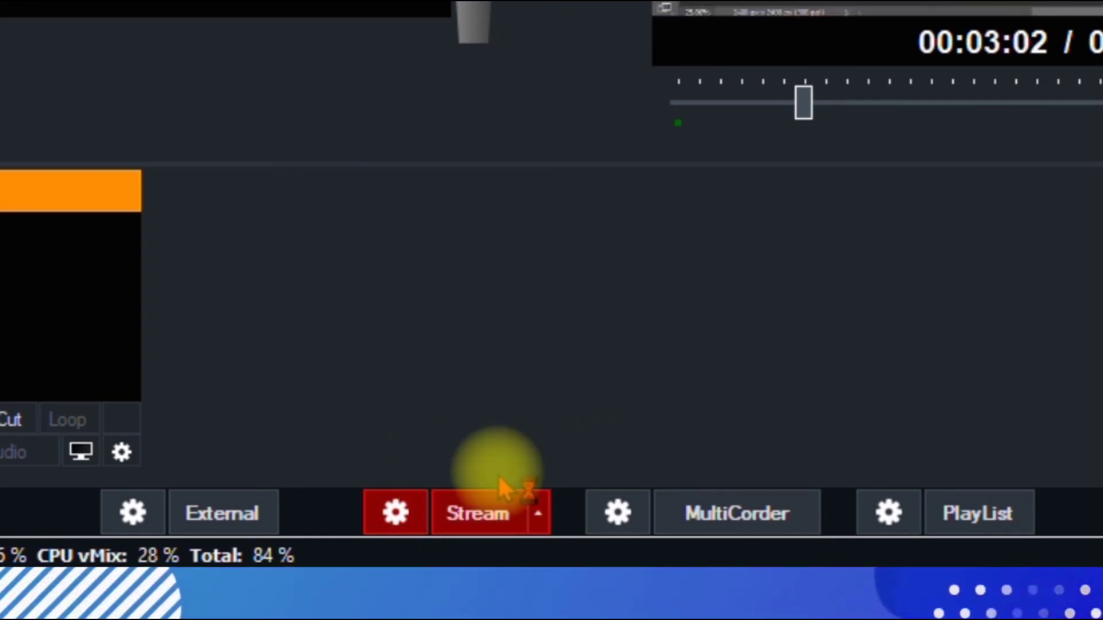
{"action": "key", "text": "super+plus"}
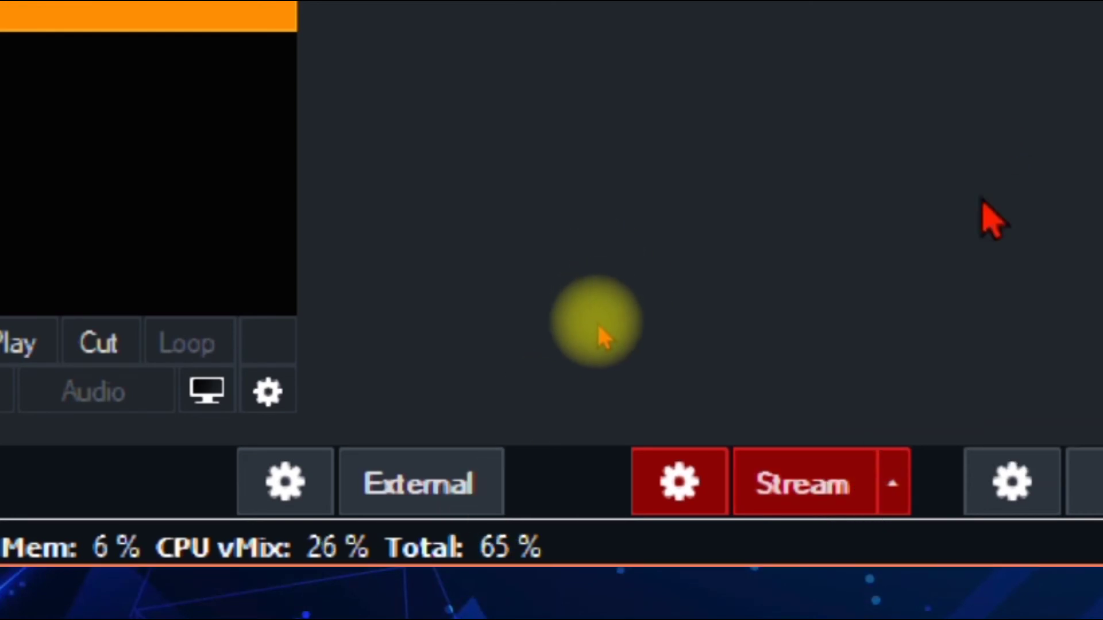
- Switch to the Facebook live producer page in Chrome and check that the video preview receives the stream
{"action": "key", "text": "Escape"}
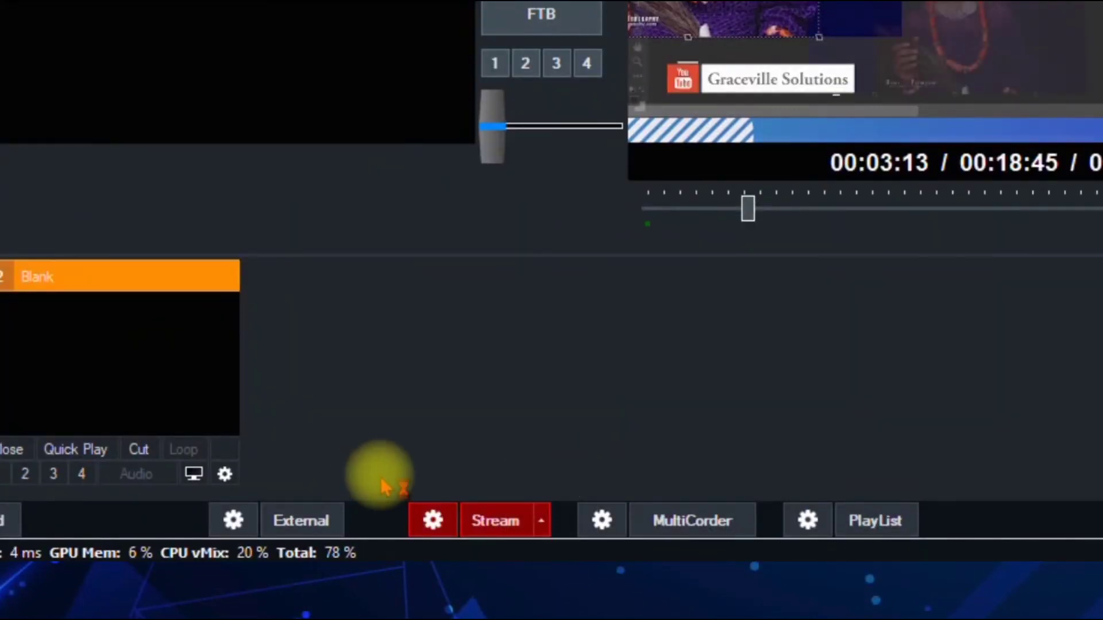
{"action": "key", "text": "super"}
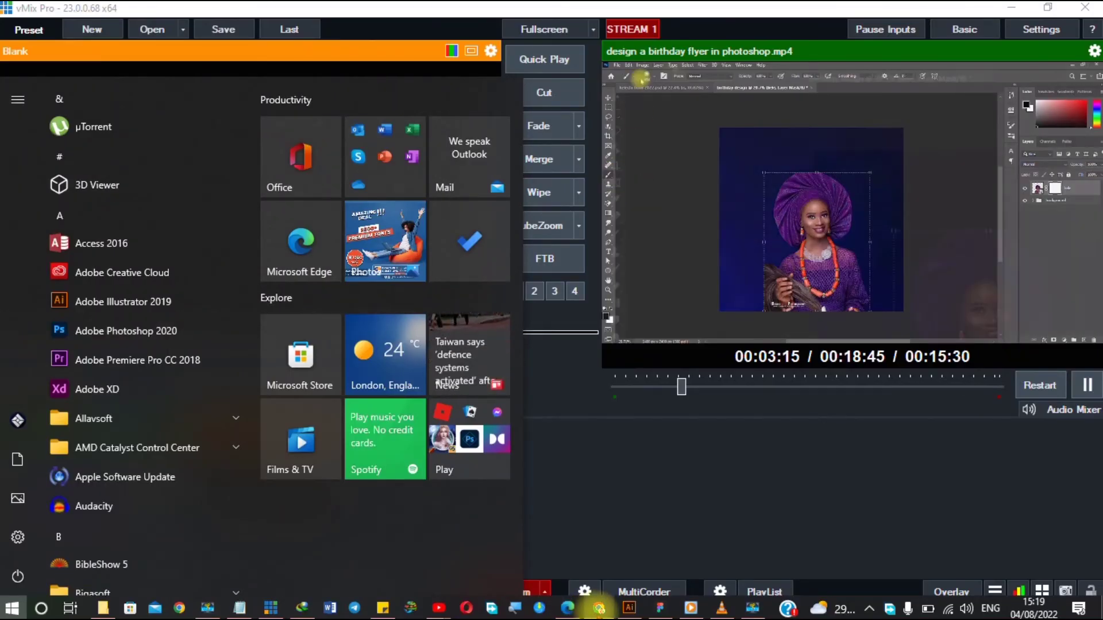
{"action": "left_click", "coordinate": [624, 545]}
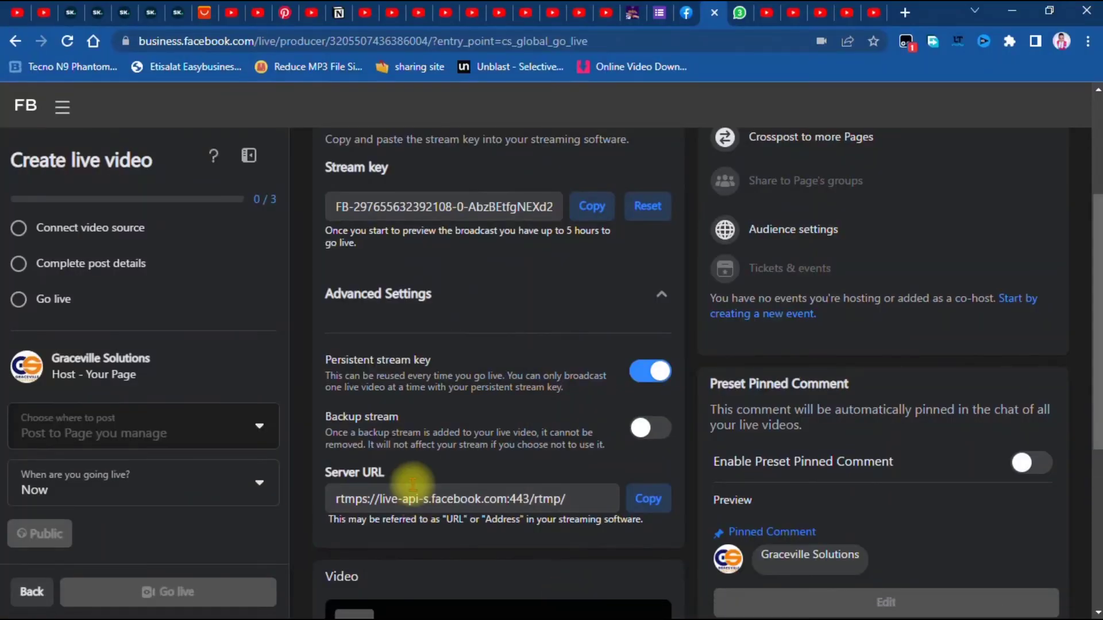
{"action": "scroll", "coordinate": [412, 484], "scroll_direction": "up", "scroll_amount": 4}
{"action": "scroll", "coordinate": [571, 374], "scroll_direction": "down", "scroll_amount": 6}
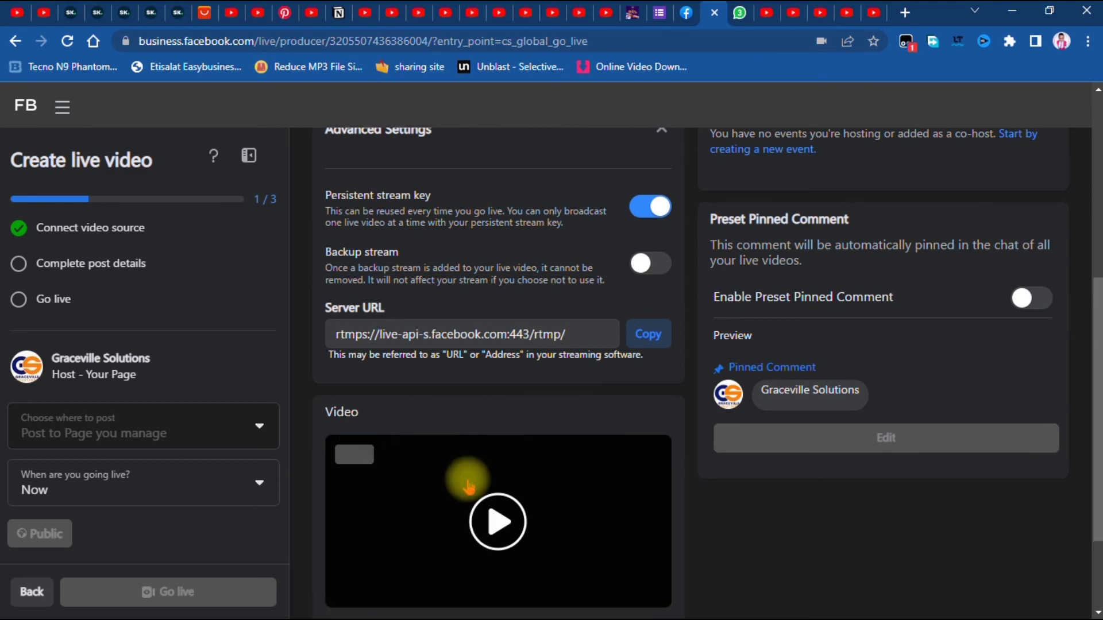
{"action": "scroll", "coordinate": [450, 500], "scroll_direction": "down", "scroll_amount": 3}
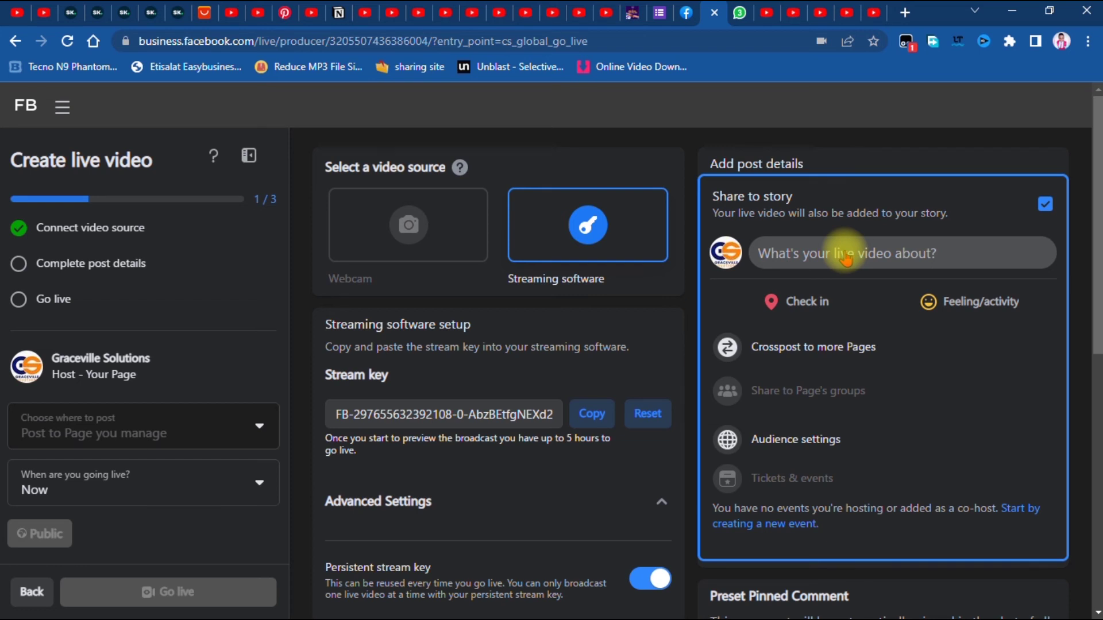
- Open the live video's post details and enter the title "TEST TRAMISSION"
{"action": "left_click", "coordinate": [903, 266]}
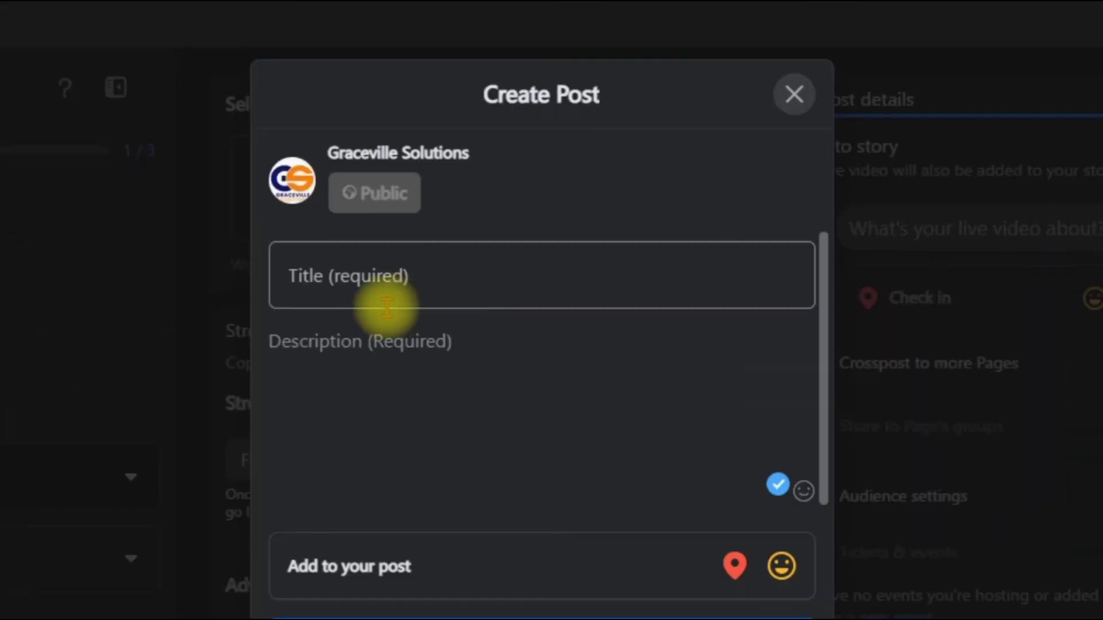
{"action": "left_click", "coordinate": [448, 287]}
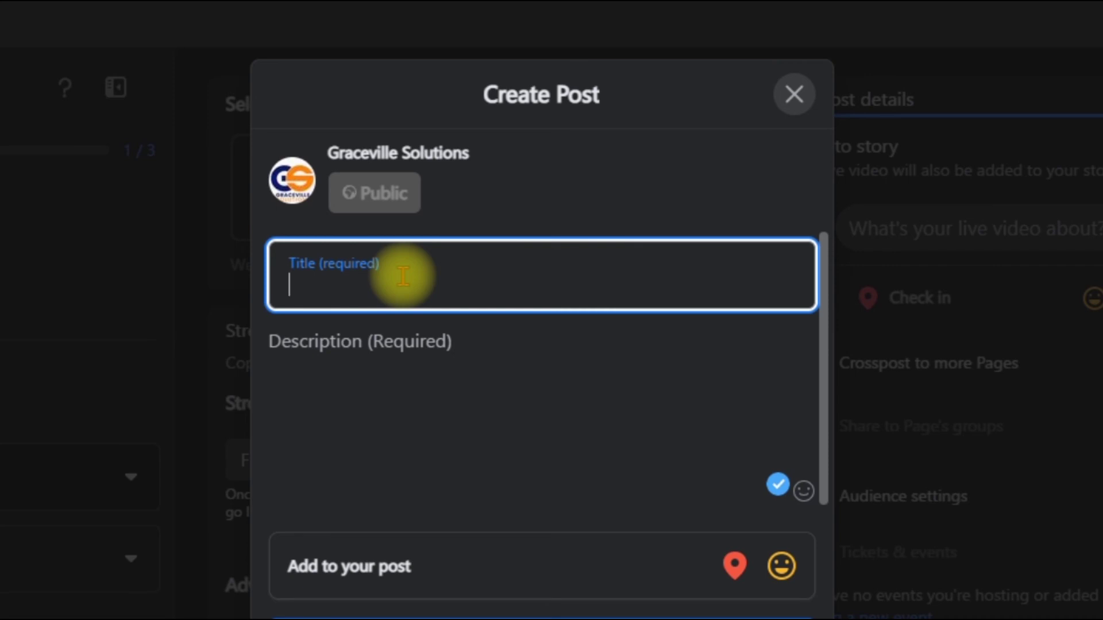
{"action": "type", "text": "TEST TRA"}
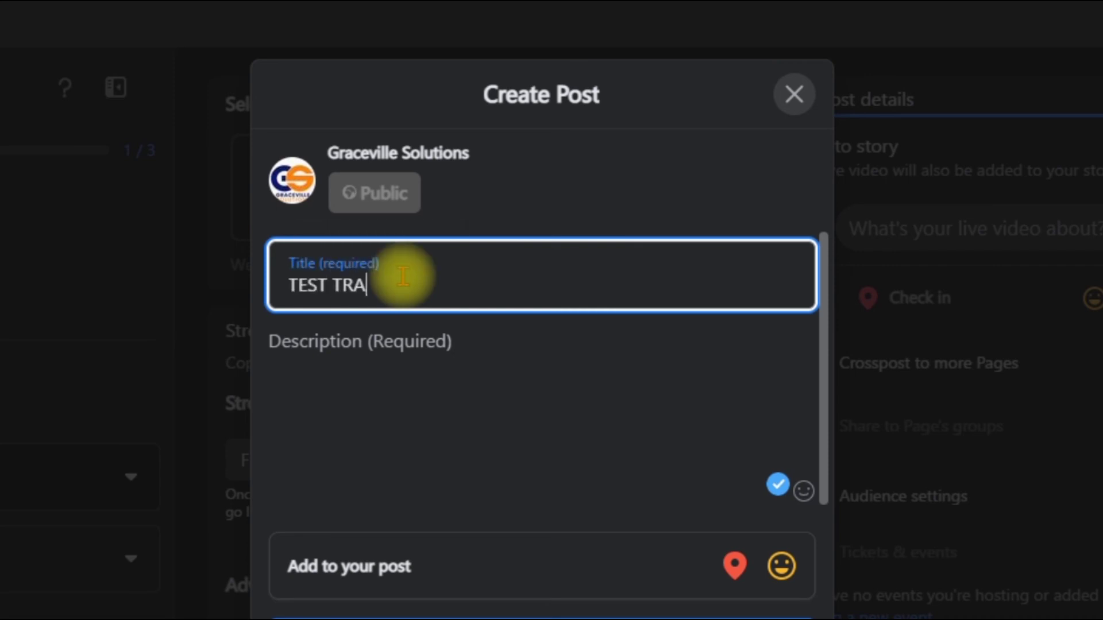
{"action": "type", "text": "SN"}
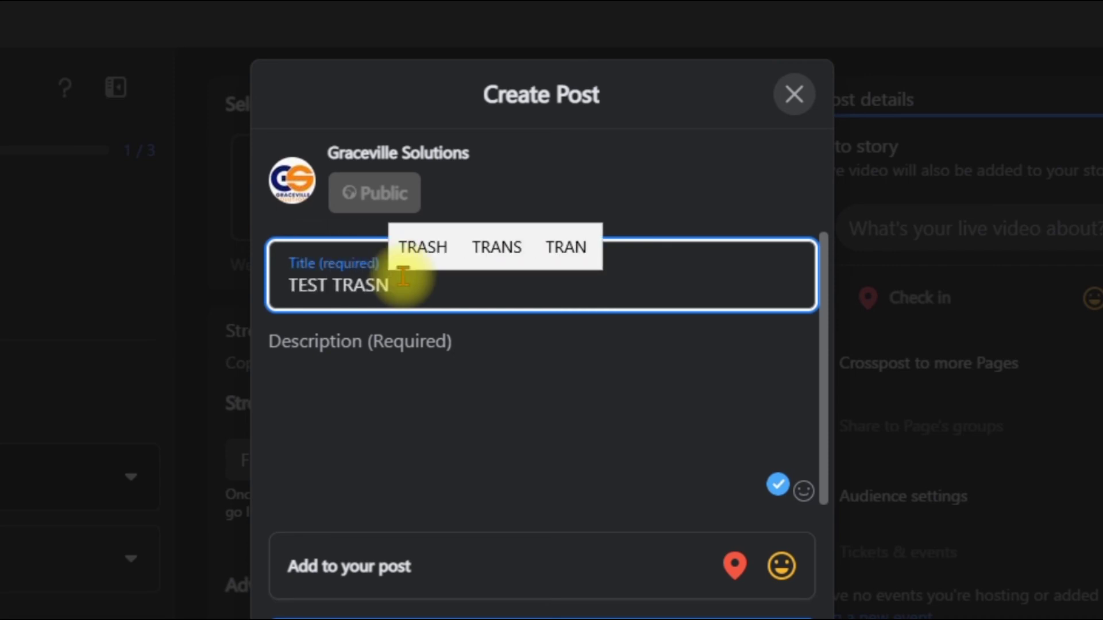
{"action": "key", "text": "BackSpace"}
{"action": "key", "text": "BackSpace"}
{"action": "type", "text": "MISSION"}
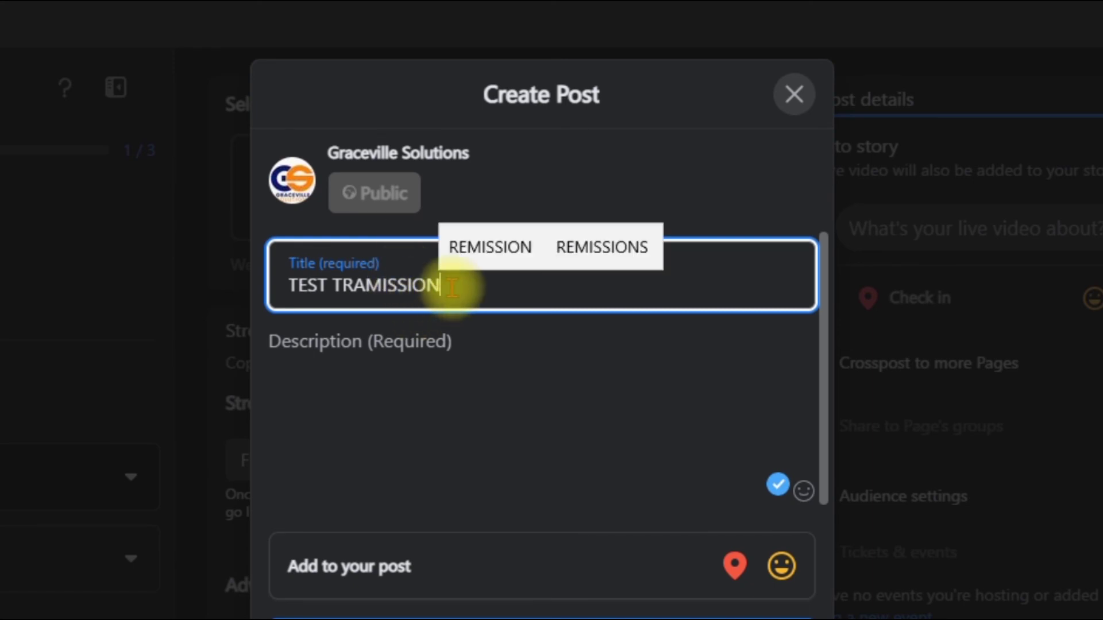
- Copy the post title into the required description and save the post details
{"action": "left_click_drag", "start_coordinate": [456, 283], "coordinate": [160, 296]}
{"action": "key", "text": "super+c"}
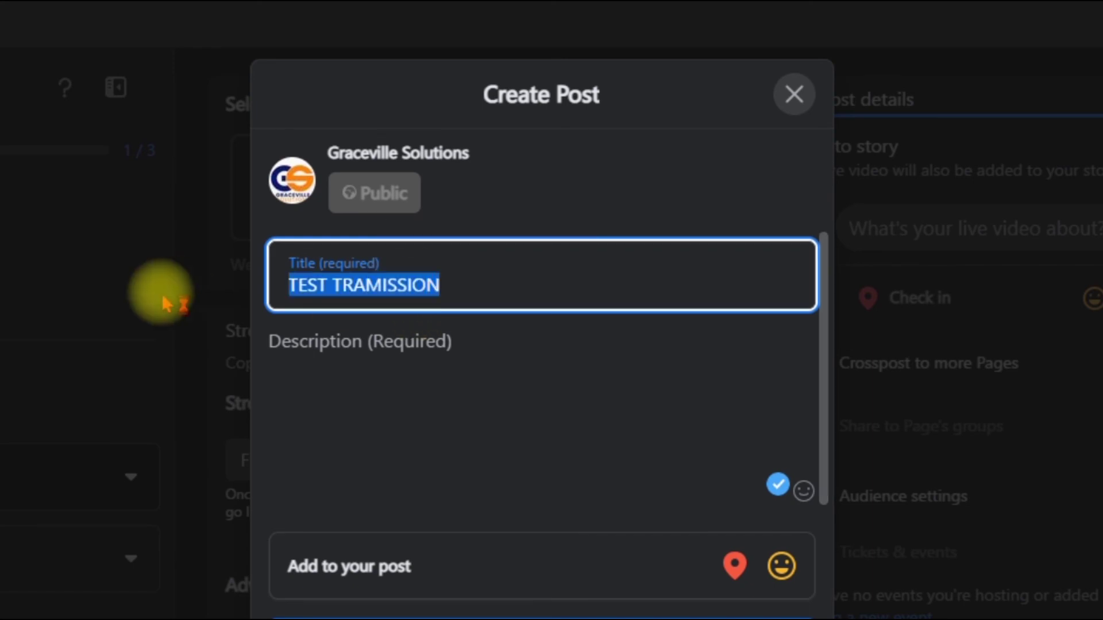
{"action": "right_click", "coordinate": [326, 294]}
{"action": "left_click", "coordinate": [431, 374]}
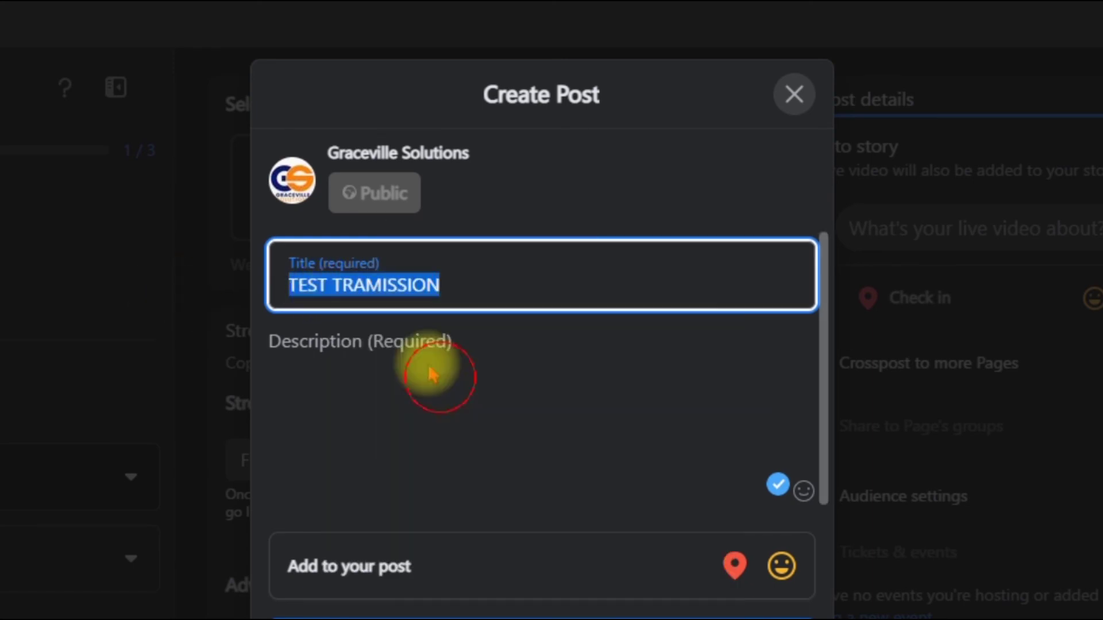
{"action": "left_click", "coordinate": [409, 356]}
{"action": "right_click", "coordinate": [409, 354]}
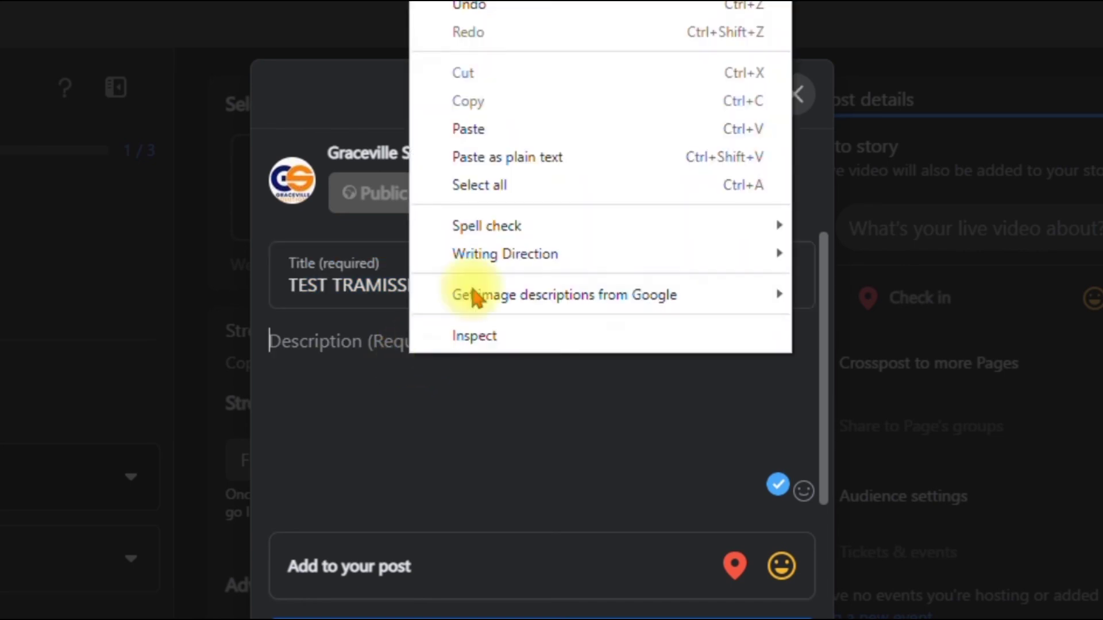
{"action": "left_click", "coordinate": [485, 128]}
{"action": "left_click", "coordinate": [542, 537]}
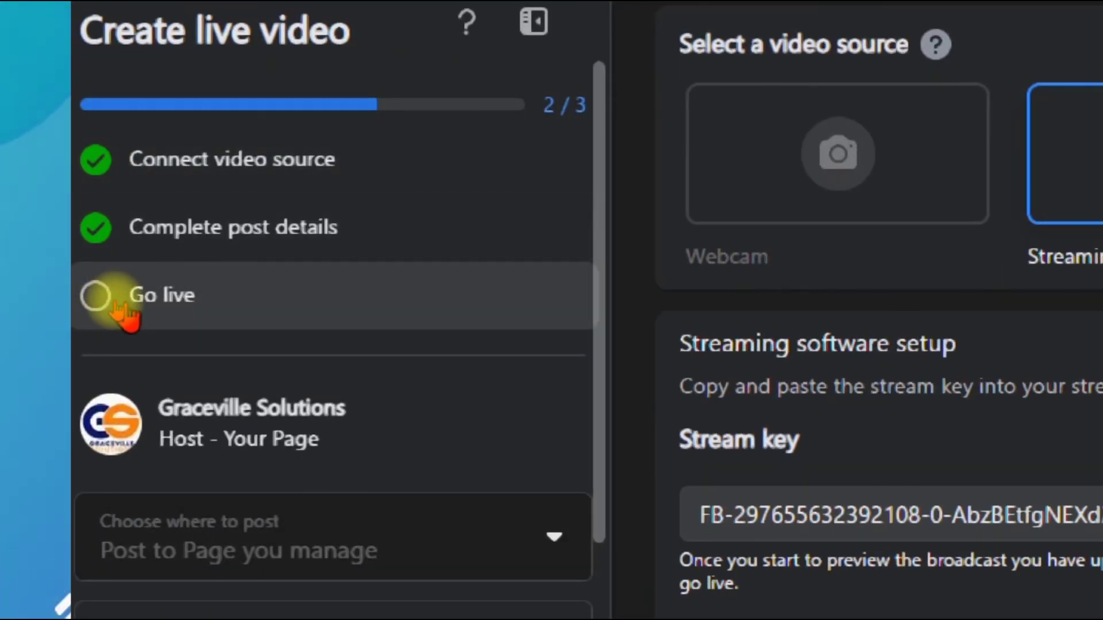
- Go live with the connected stream on the Graceville Solutions Page
{"action": "scroll", "coordinate": [178, 391], "scroll_direction": "down", "scroll_amount": 3}
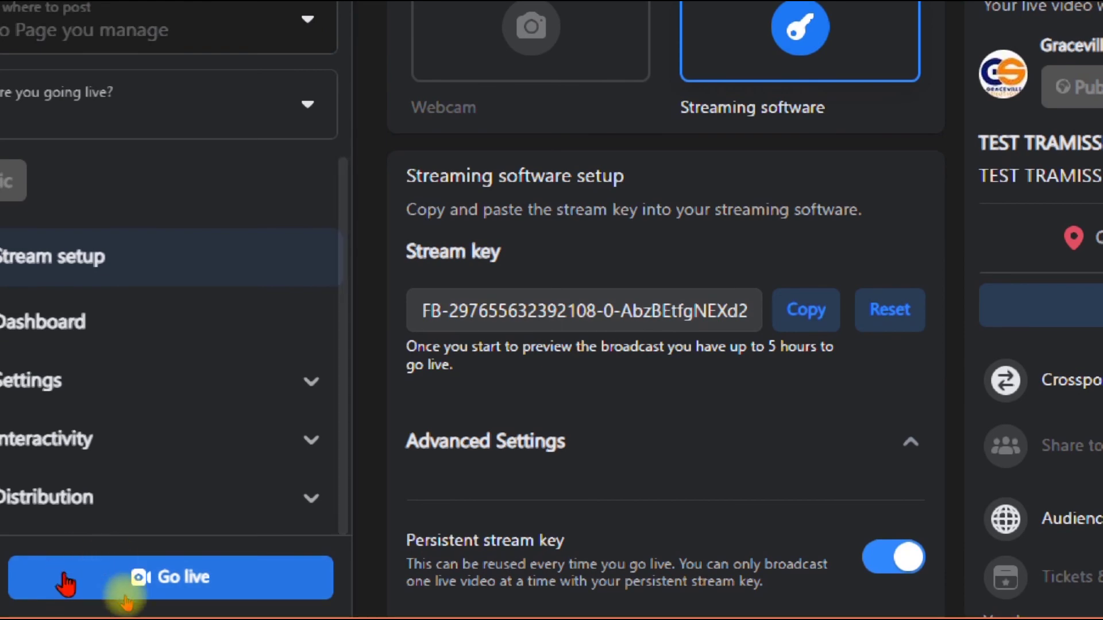
{"action": "left_click", "coordinate": [202, 579]}
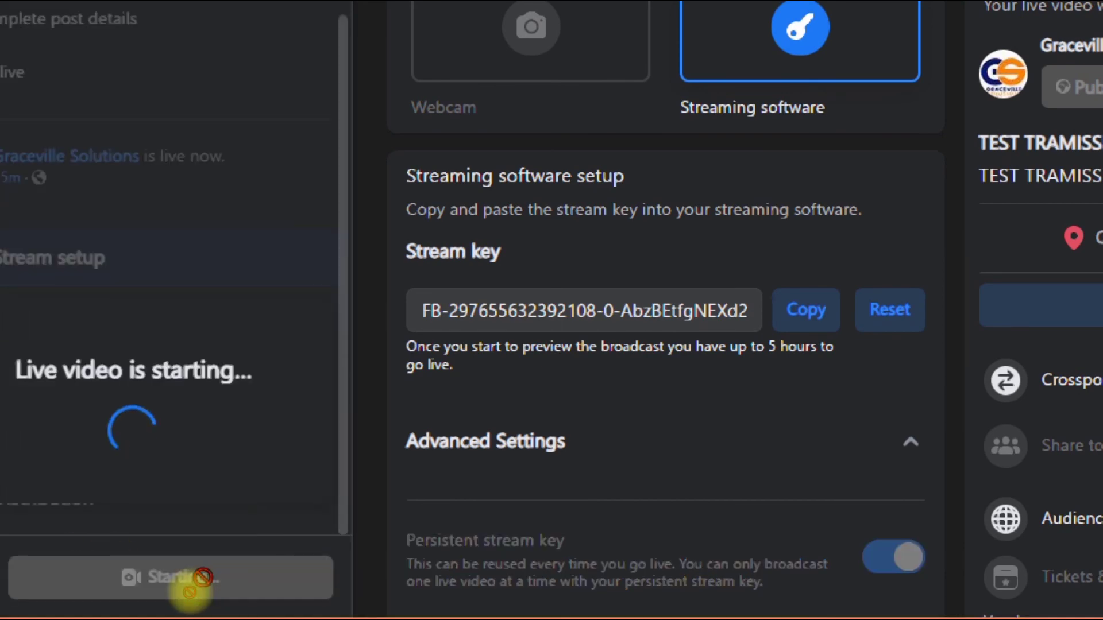
{"action": "key", "text": "Escape"}
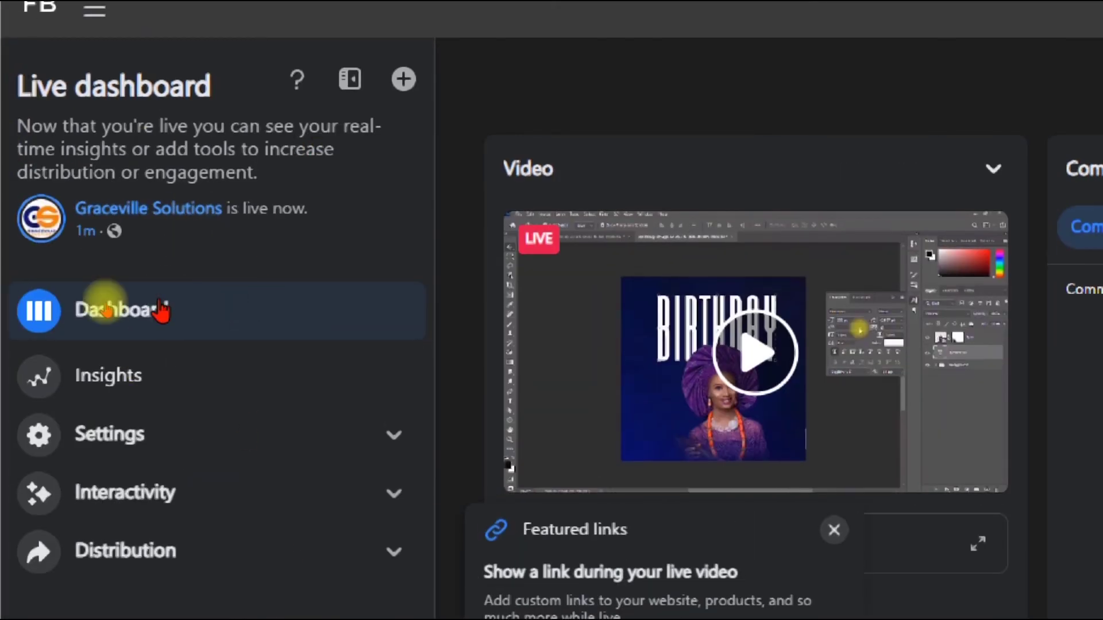
{"action": "key", "text": "Escape"}
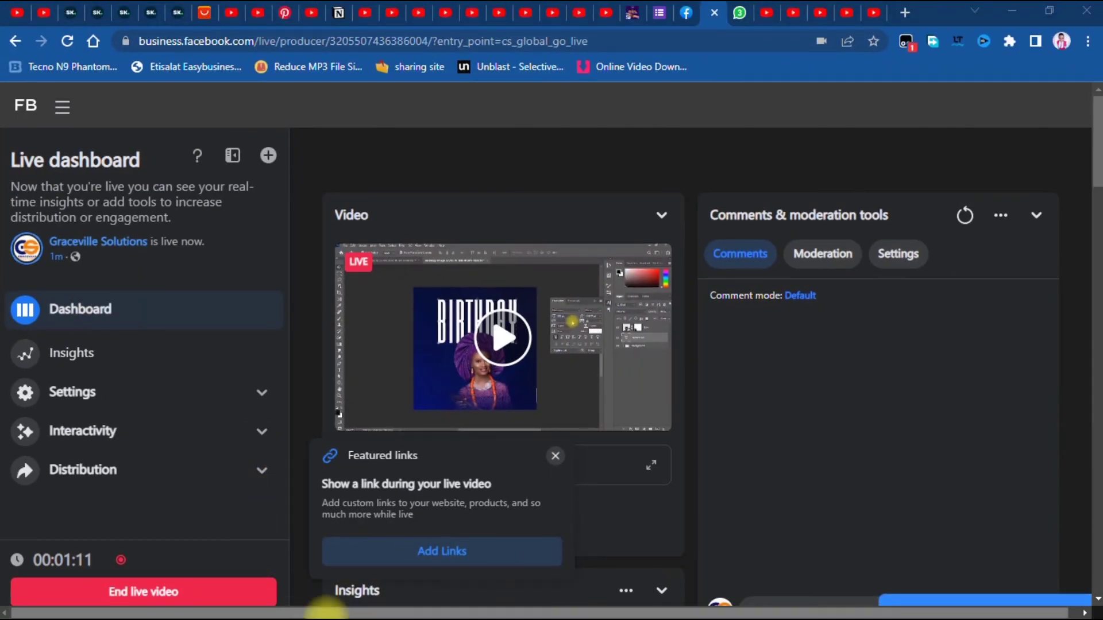
- Switch to vMix to check the source video, and return to the Facebook live dashboard to play the live preview
{"action": "key", "text": "super"}
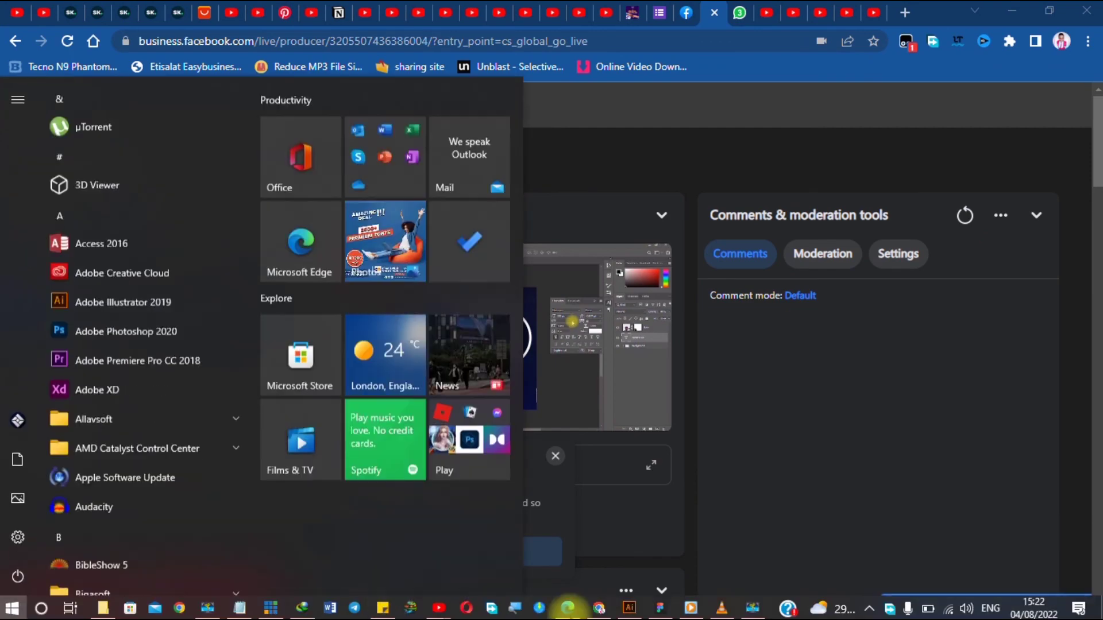
{"action": "left_click", "coordinate": [275, 608]}
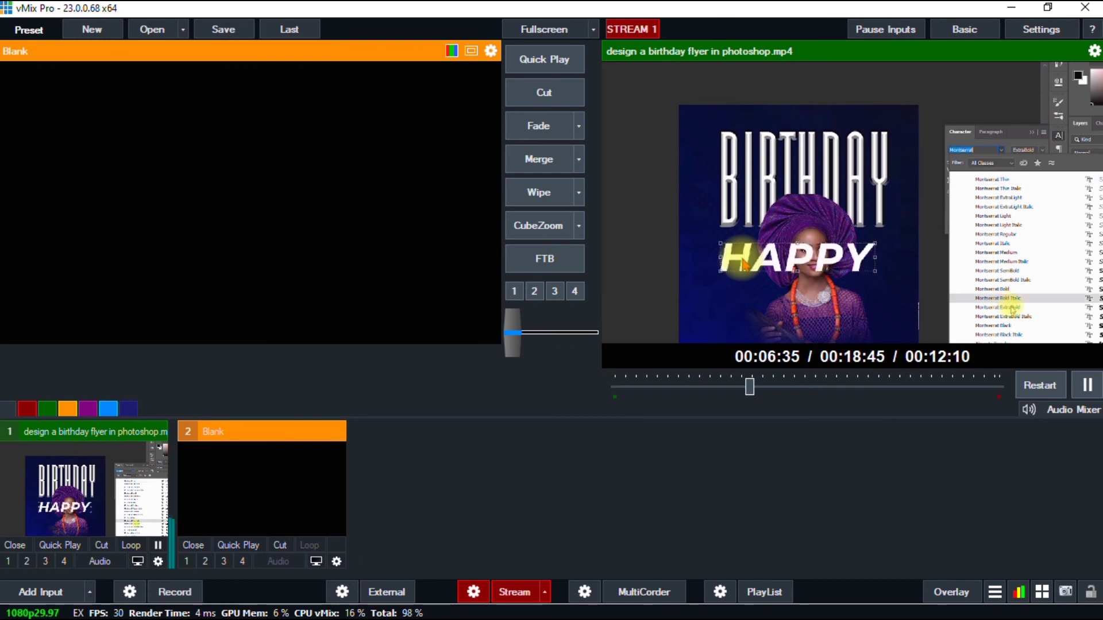
{"action": "key", "text": "super"}
{"action": "left_click", "coordinate": [593, 608]}
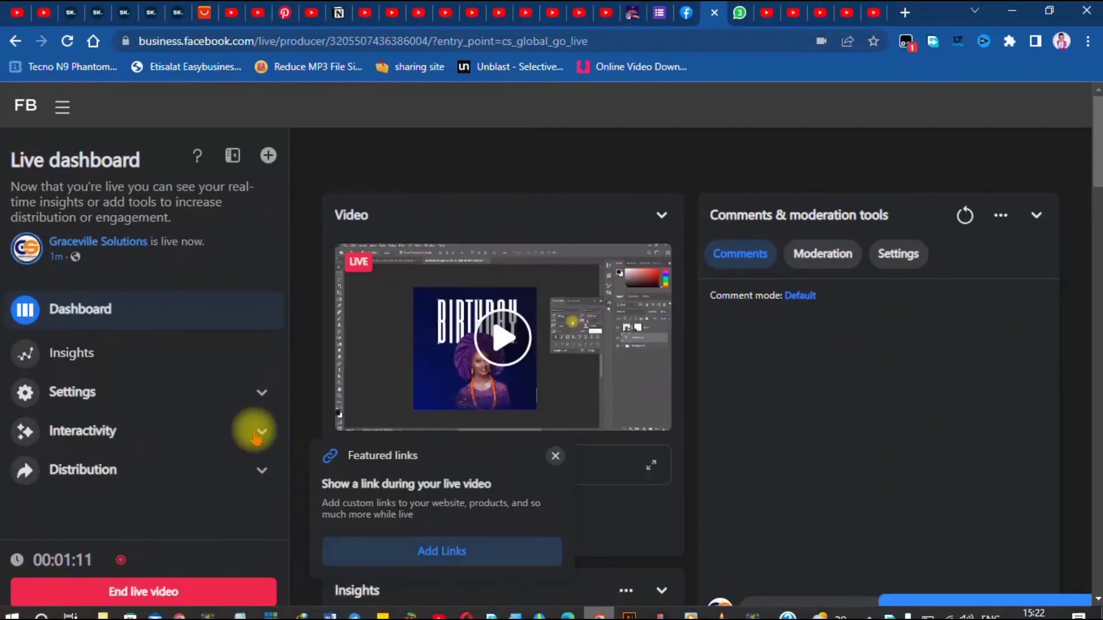
{"action": "left_click", "coordinate": [503, 339]}
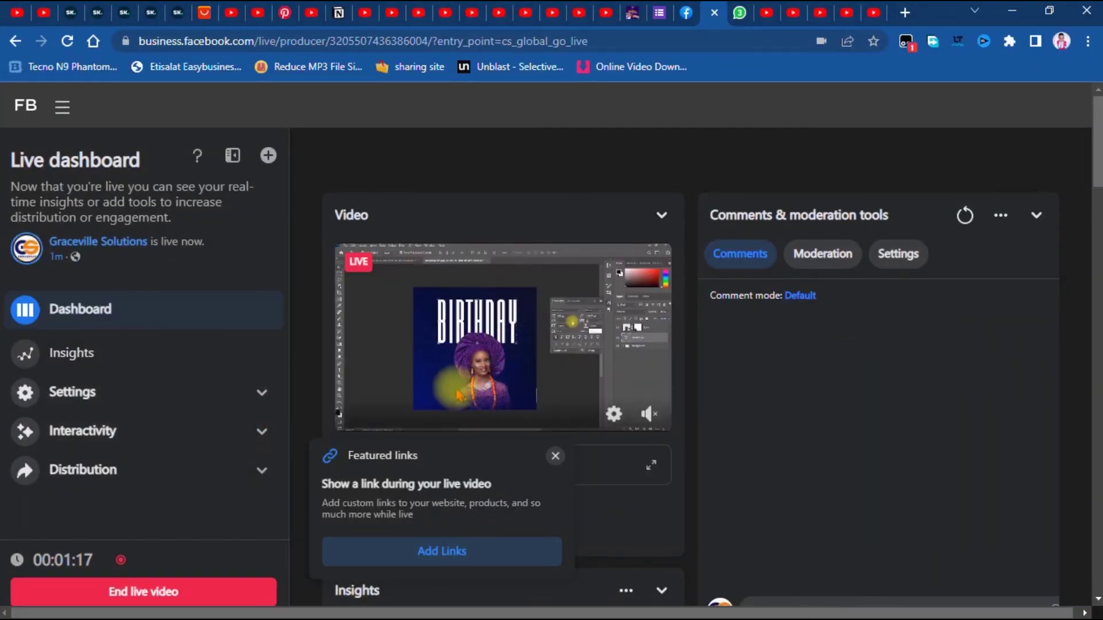